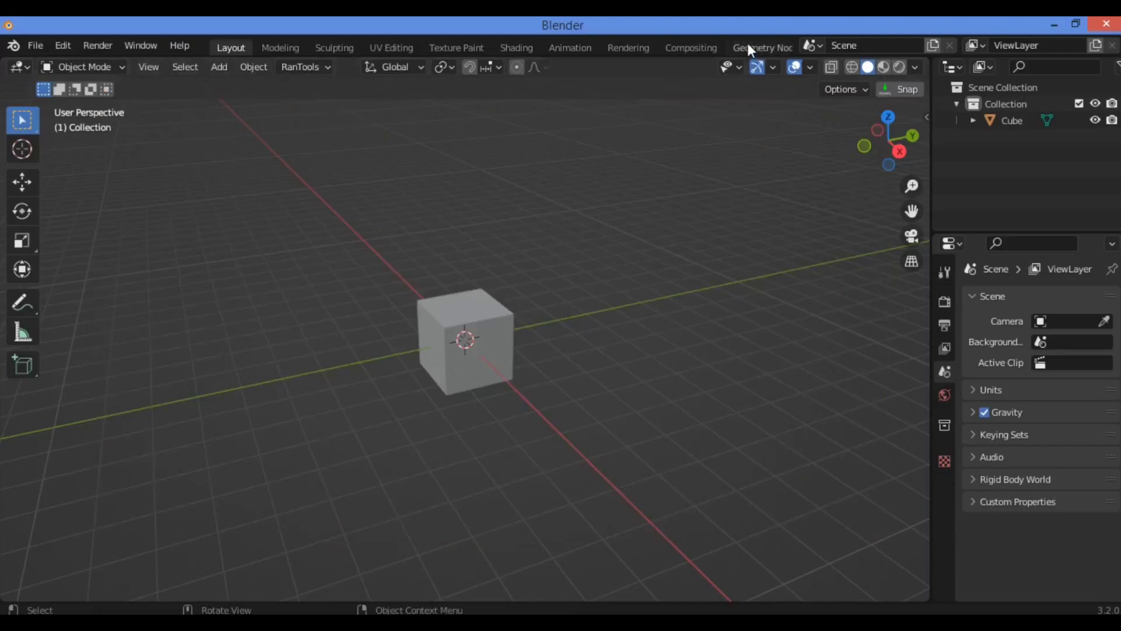
{"action": "left_click", "coordinate": [749, 45]}
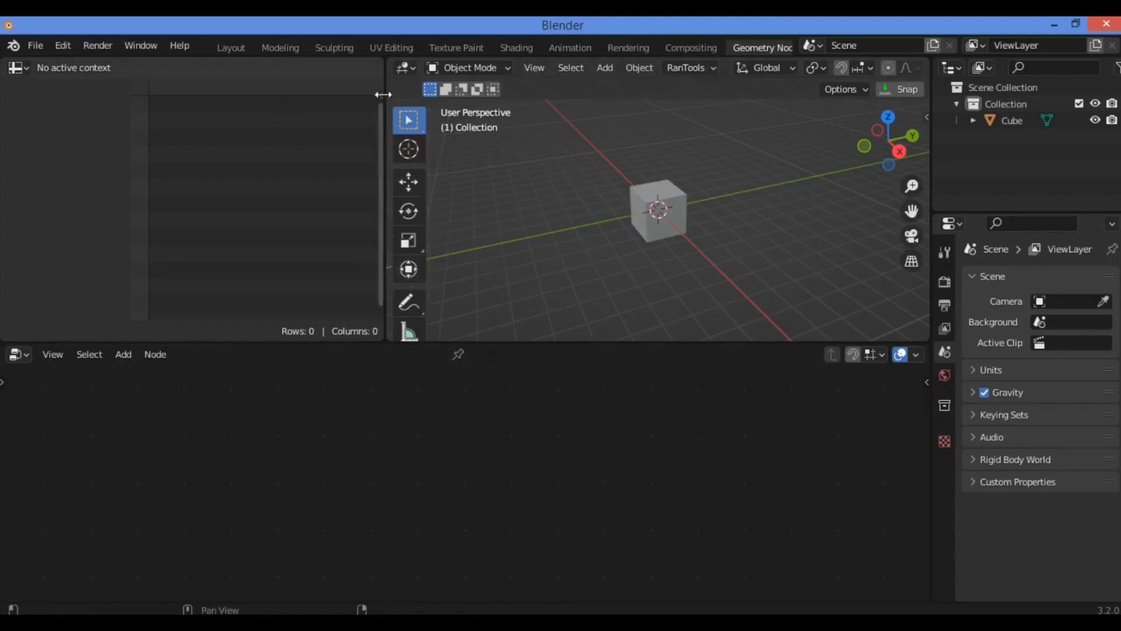
{"action": "left_click", "coordinate": [18, 67]}
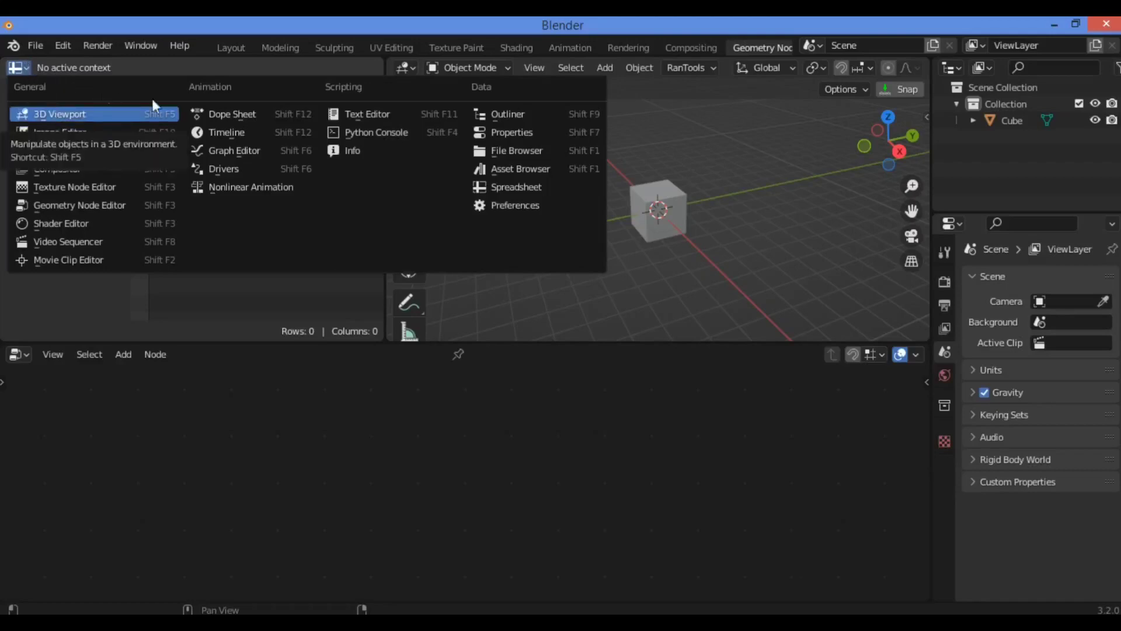
{"action": "left_click", "coordinate": [520, 193]}
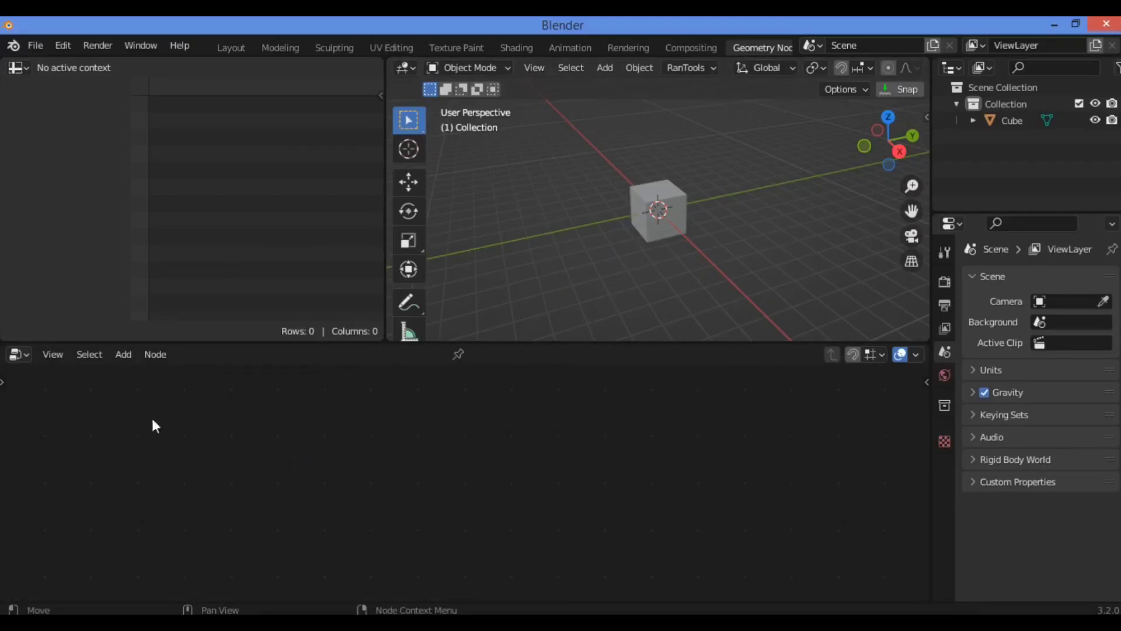
{"action": "left_click", "coordinate": [20, 355]}
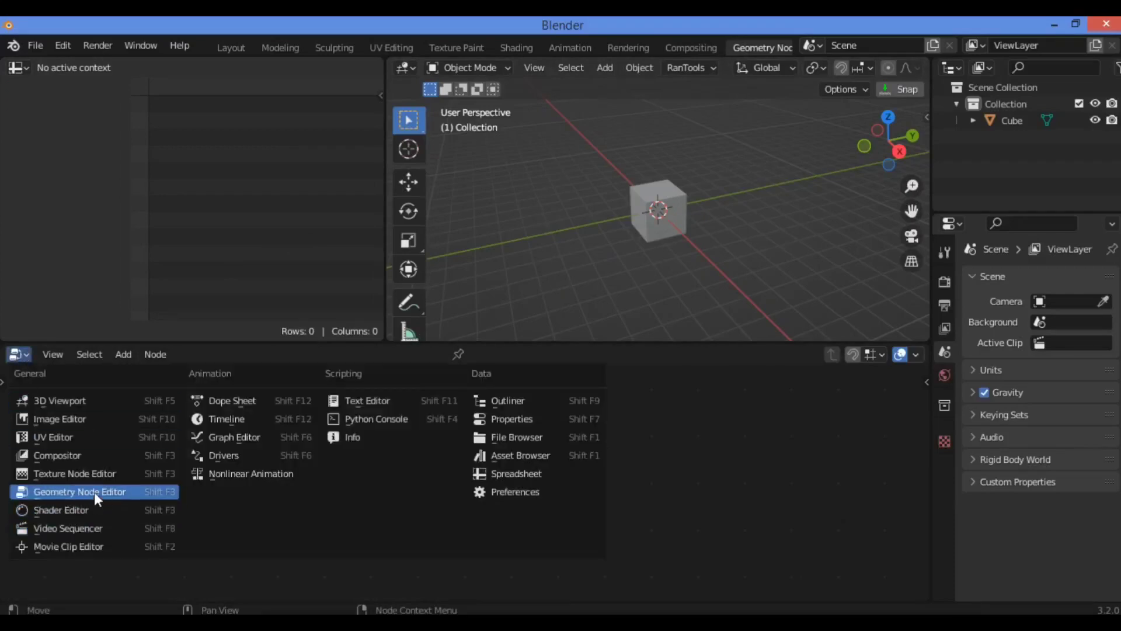
{"action": "left_click", "coordinate": [110, 492]}
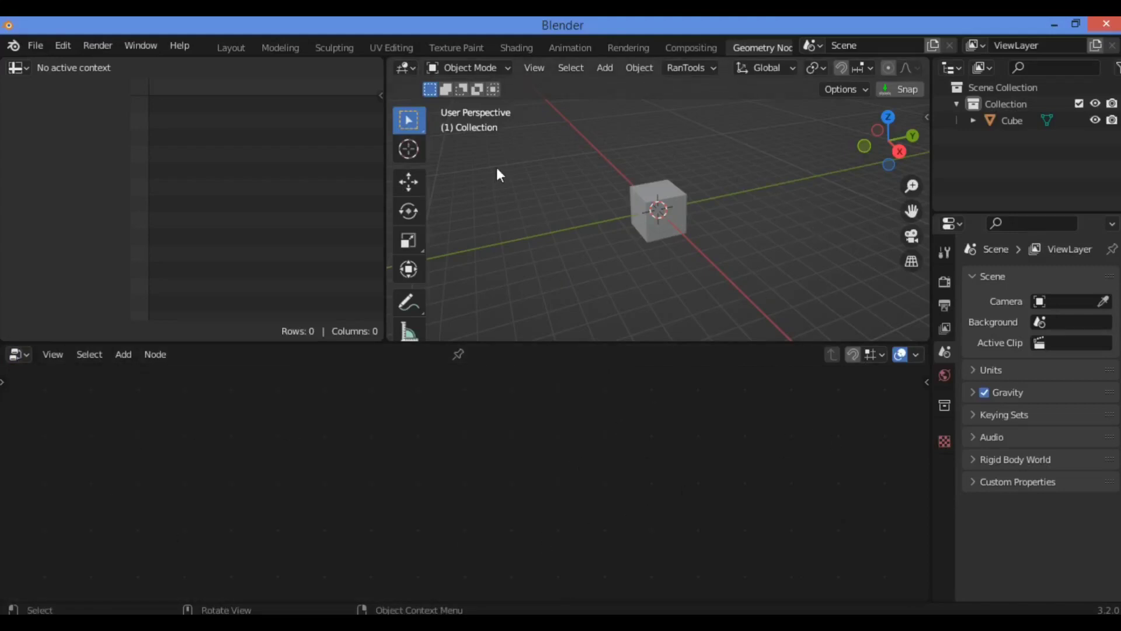
{"action": "left_click", "coordinate": [409, 68]}
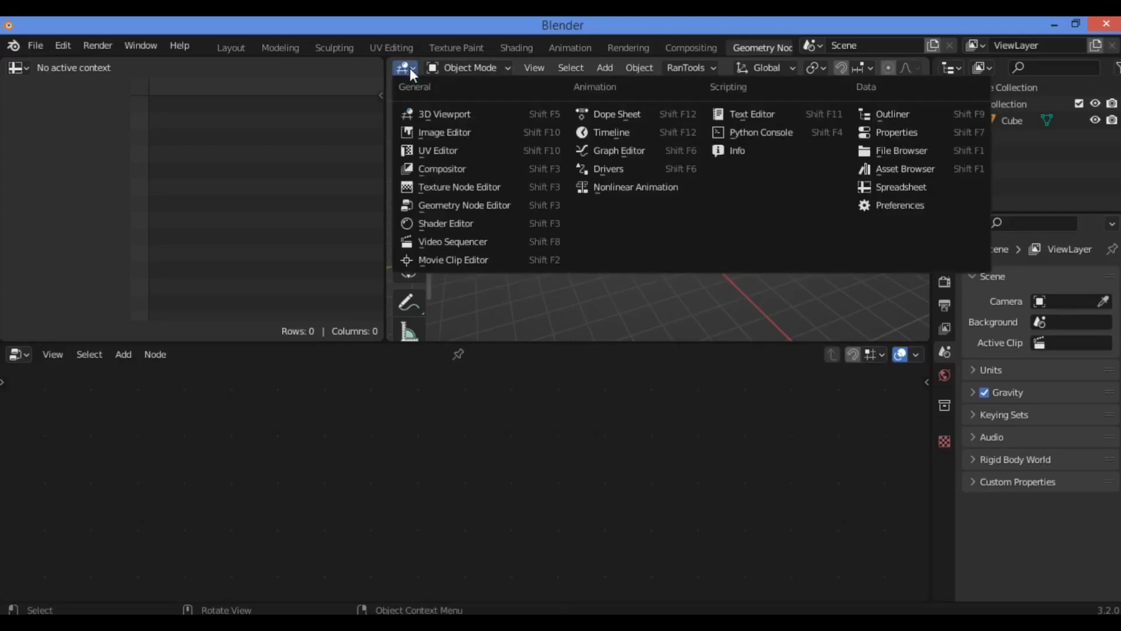
{"action": "left_click", "coordinate": [409, 66]}
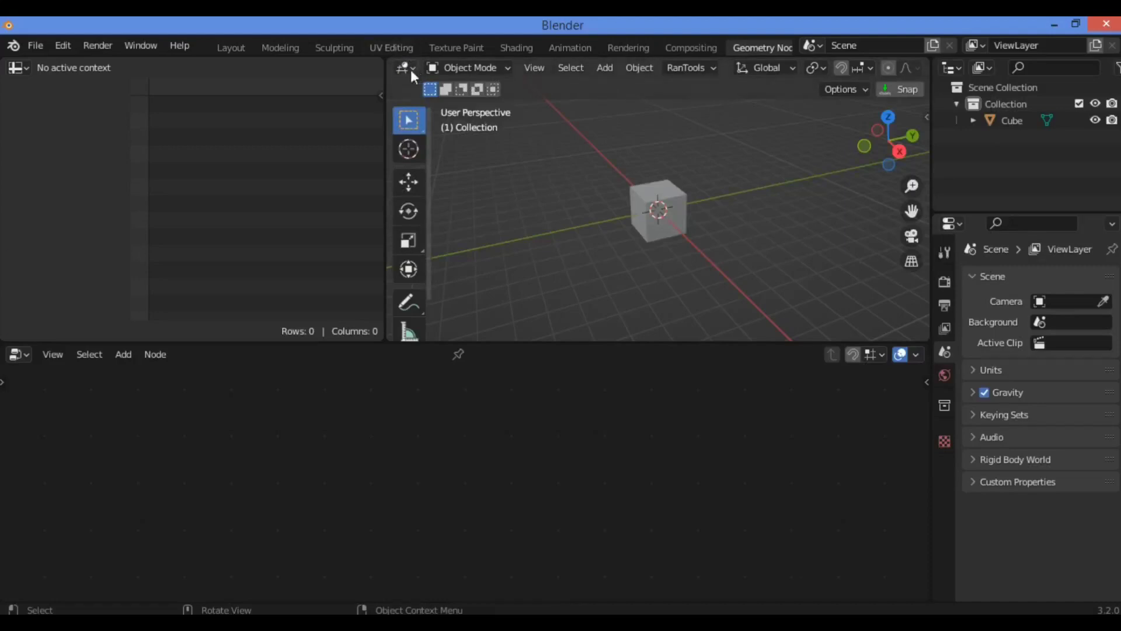
{"action": "left_click", "coordinate": [405, 69]}
{"action": "left_click", "coordinate": [405, 67]}
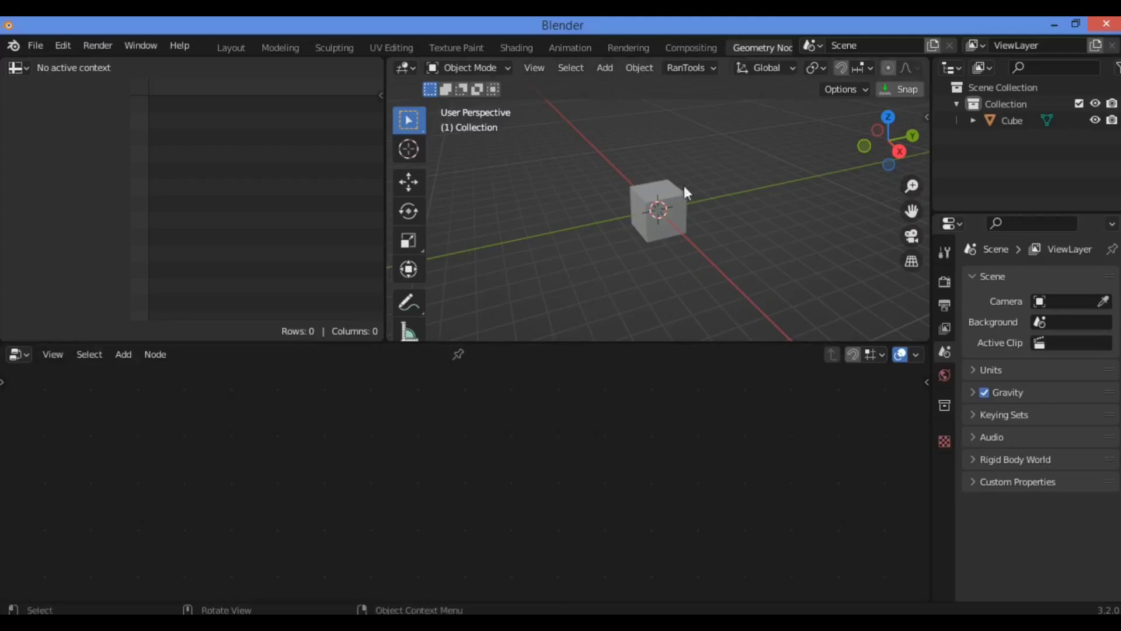
- Select the default cube so its 8 vertices list in the spreadsheet, then browse the node Add menu
{"action": "left_click", "coordinate": [683, 205]}
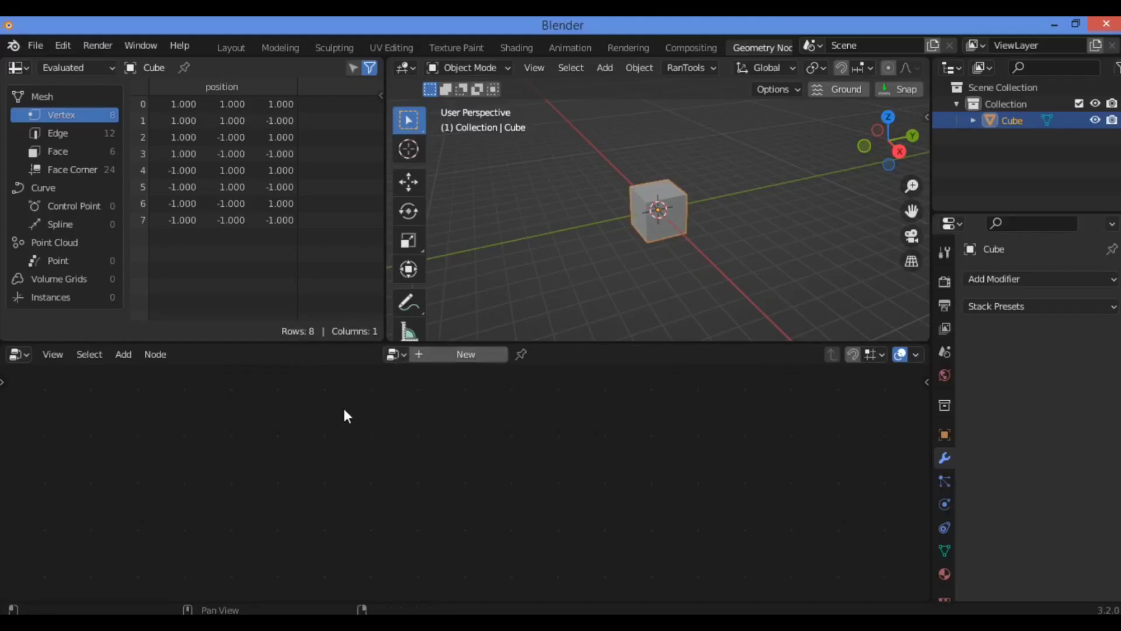
{"action": "key", "text": "shift+a"}
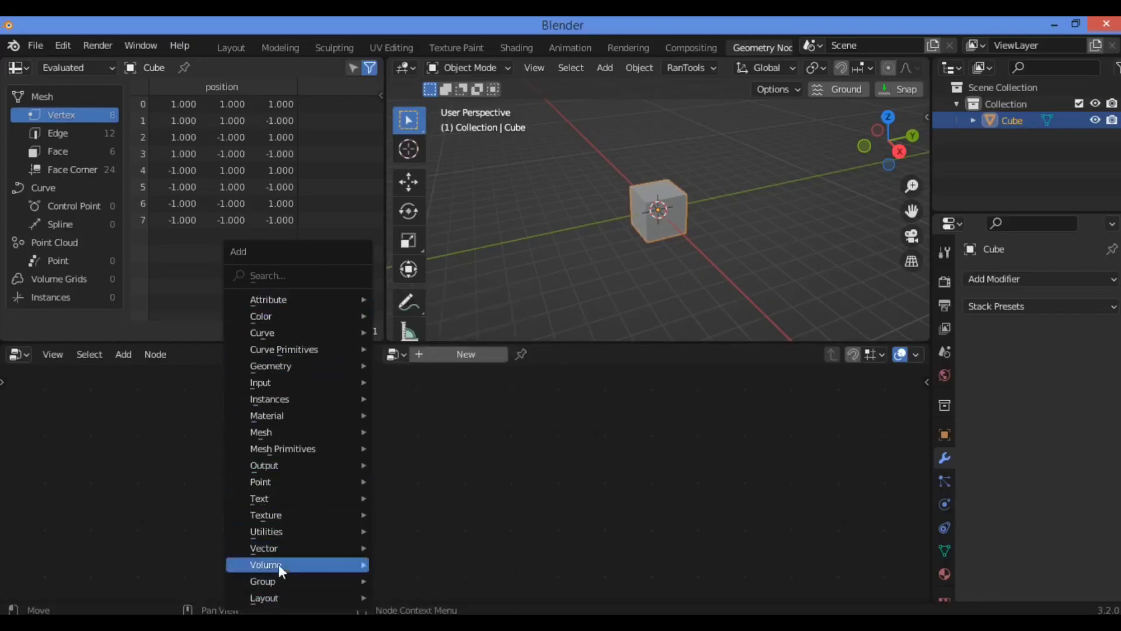
{"action": "mouse_move", "coordinate": [310, 299]}
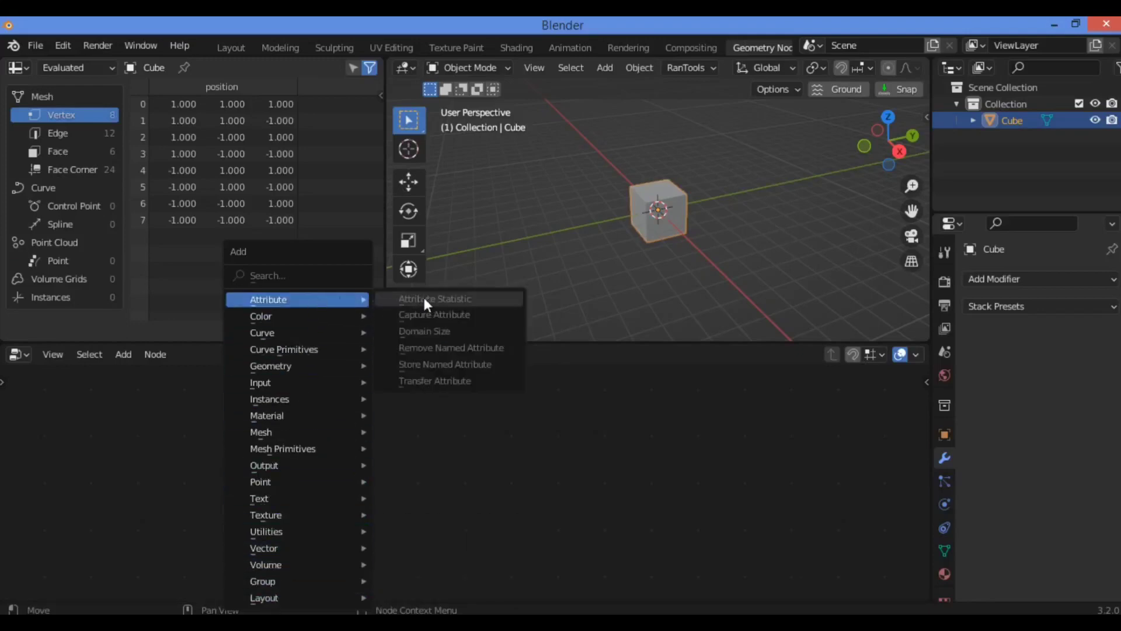
{"action": "mouse_move", "coordinate": [291, 317]}
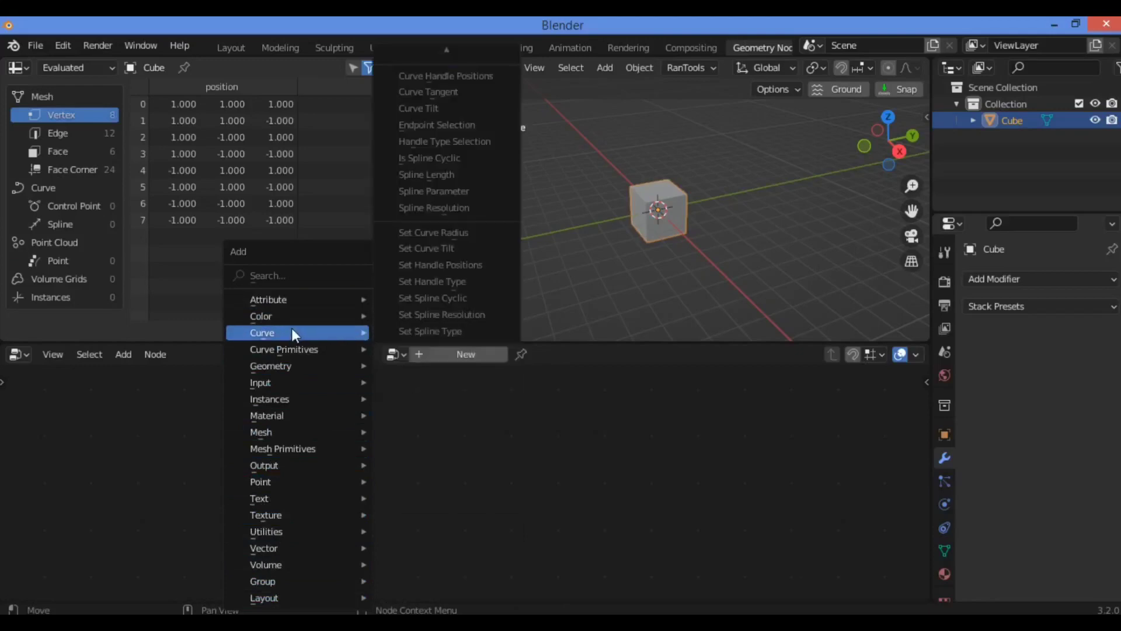
{"action": "mouse_move", "coordinate": [280, 373]}
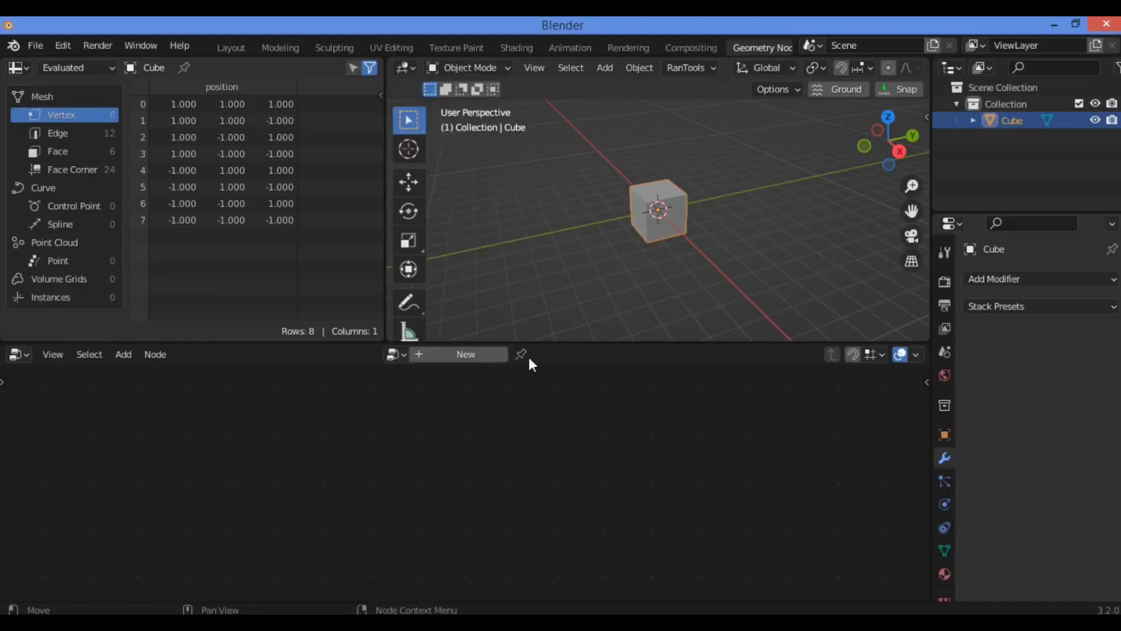
- Create a new Geometry Nodes tree and drag Group Input left and Group Output right
{"action": "left_click", "coordinate": [467, 353]}
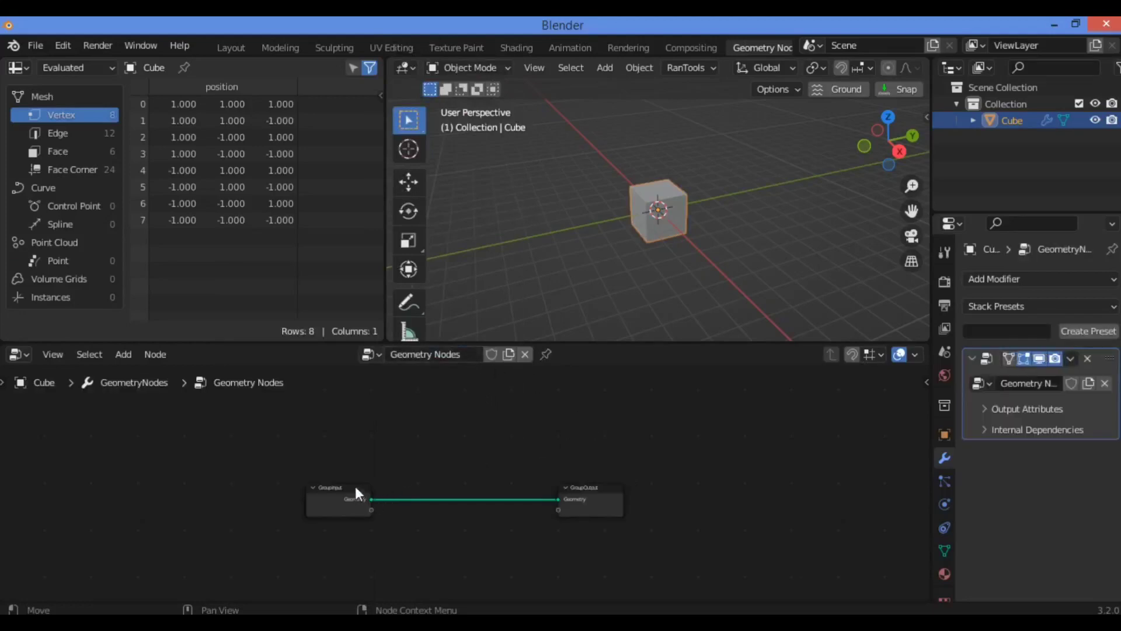
{"action": "left_click_drag", "start_coordinate": [661, 415], "coordinate": [304, 561]}
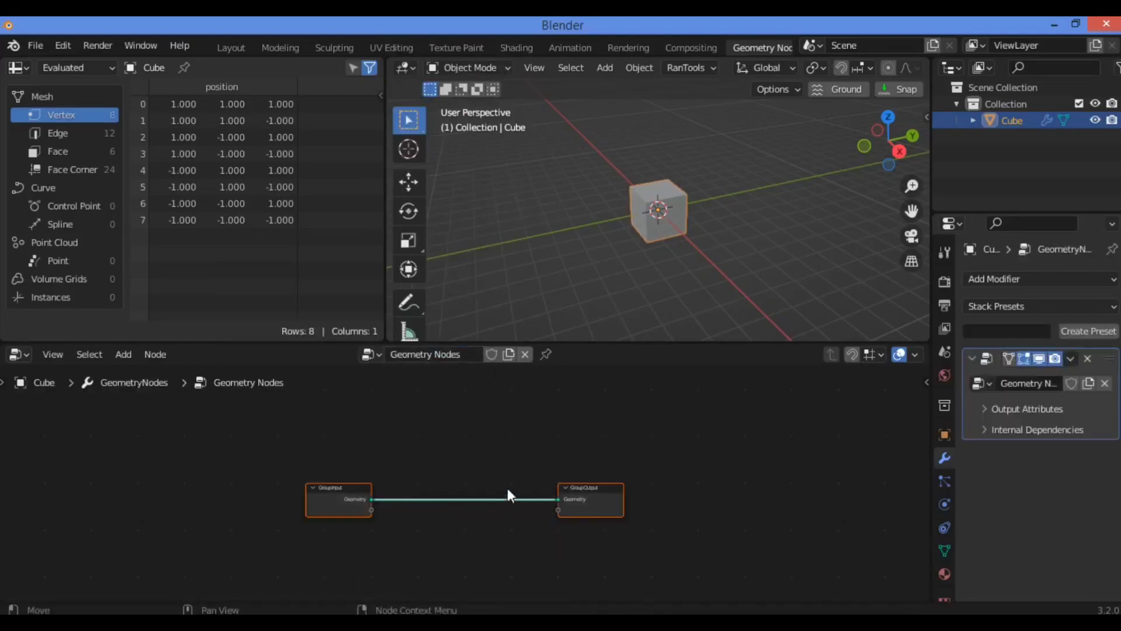
{"action": "left_click", "coordinate": [331, 458]}
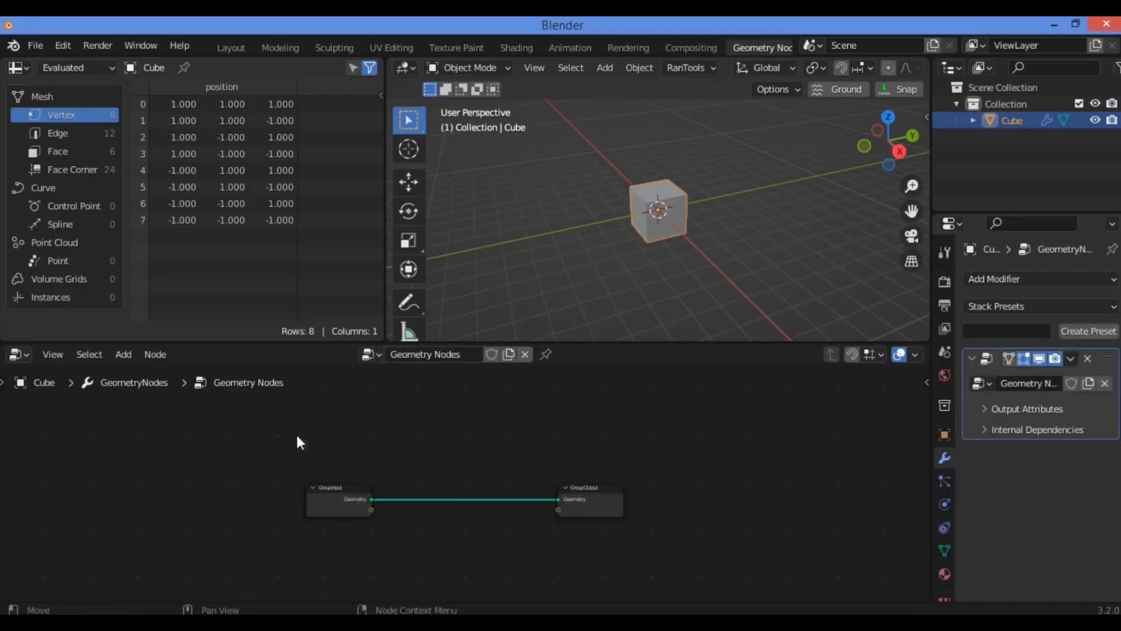
{"action": "left_click_drag", "start_coordinate": [350, 489], "coordinate": [257, 449]}
{"action": "left_click_drag", "start_coordinate": [604, 489], "coordinate": [768, 419]}
{"action": "left_click_drag", "start_coordinate": [236, 447], "coordinate": [255, 463]}
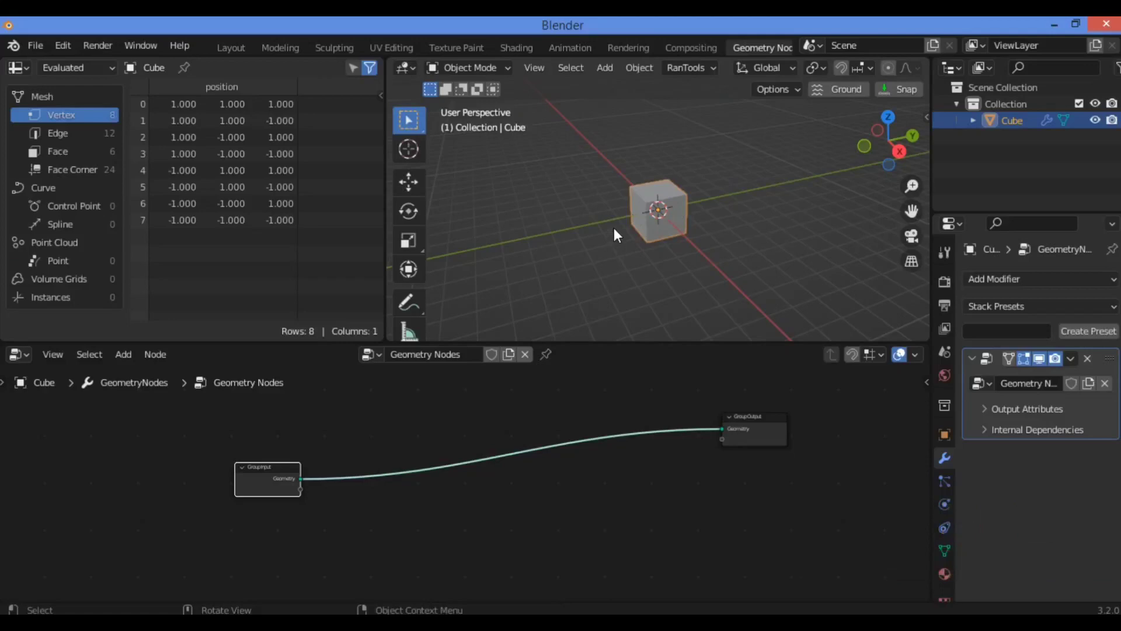
{"action": "left_click", "coordinate": [353, 438]}
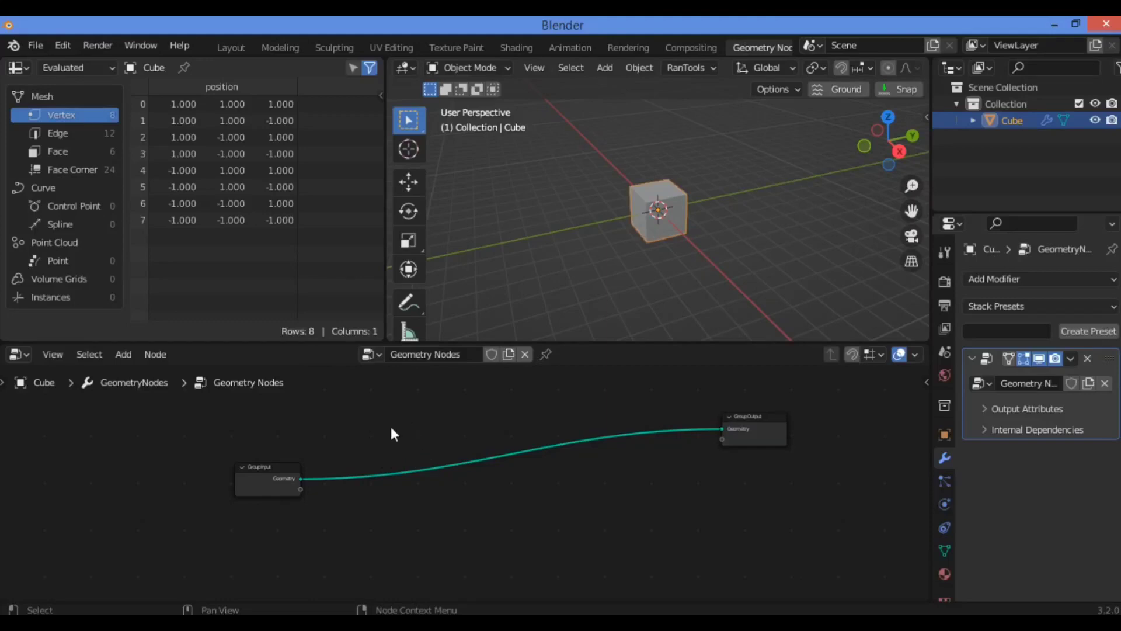
- Search 'set' and drop a Set Position node onto the Group Input–Group Output link
{"action": "key", "text": "shift+a"}
{"action": "mouse_move", "coordinate": [391, 426]}
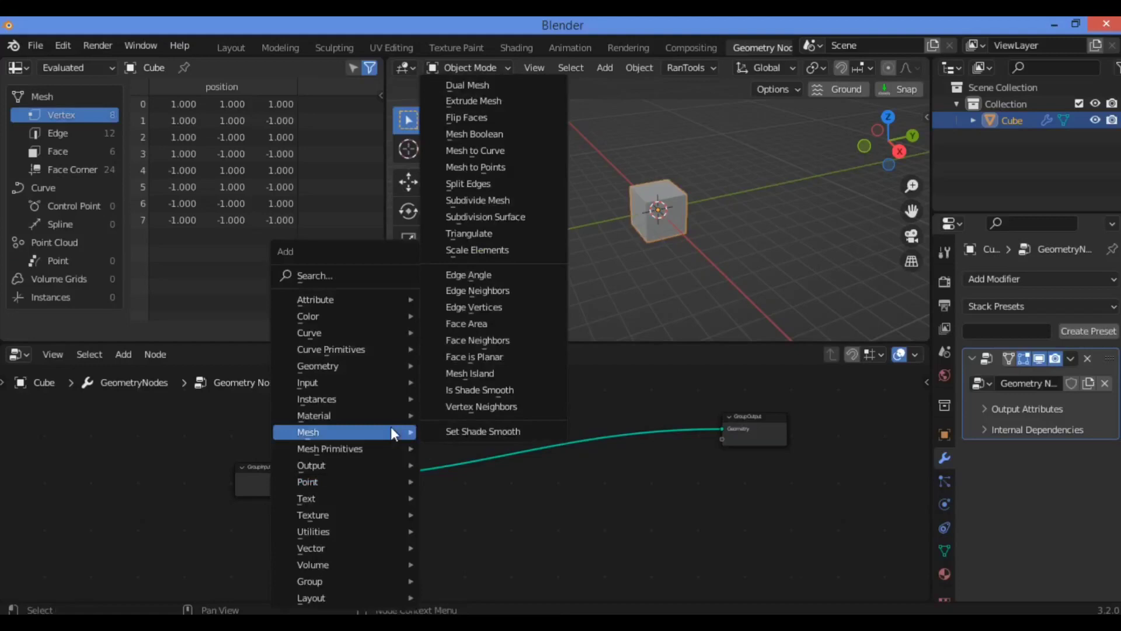
{"action": "left_click", "coordinate": [381, 277]}
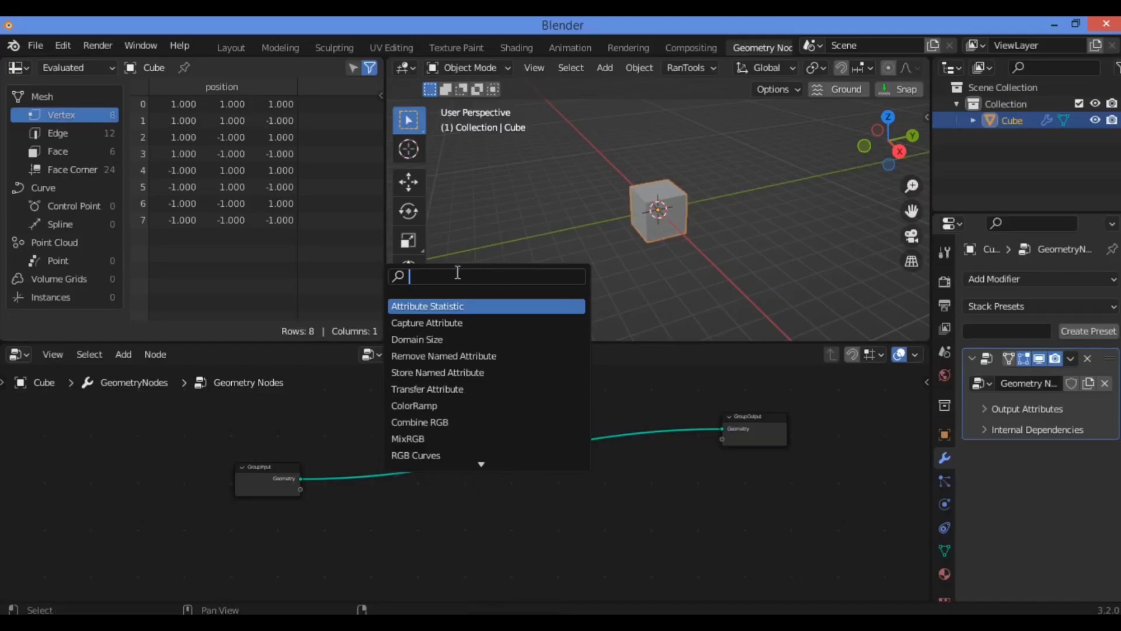
{"action": "type", "text": "set"}
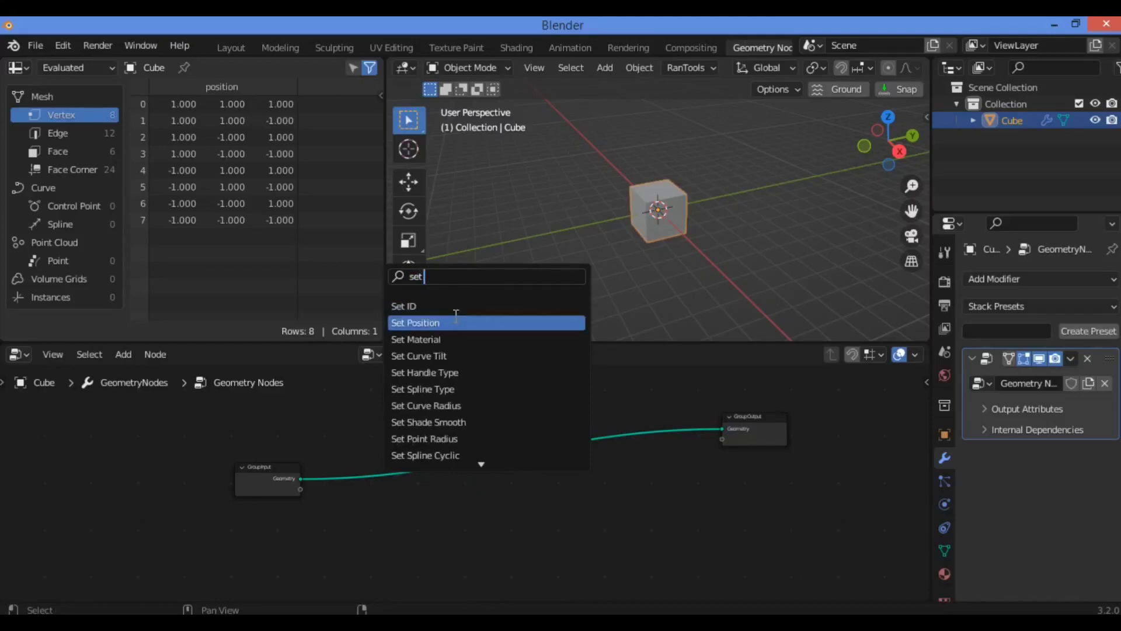
{"action": "left_click", "coordinate": [471, 318]}
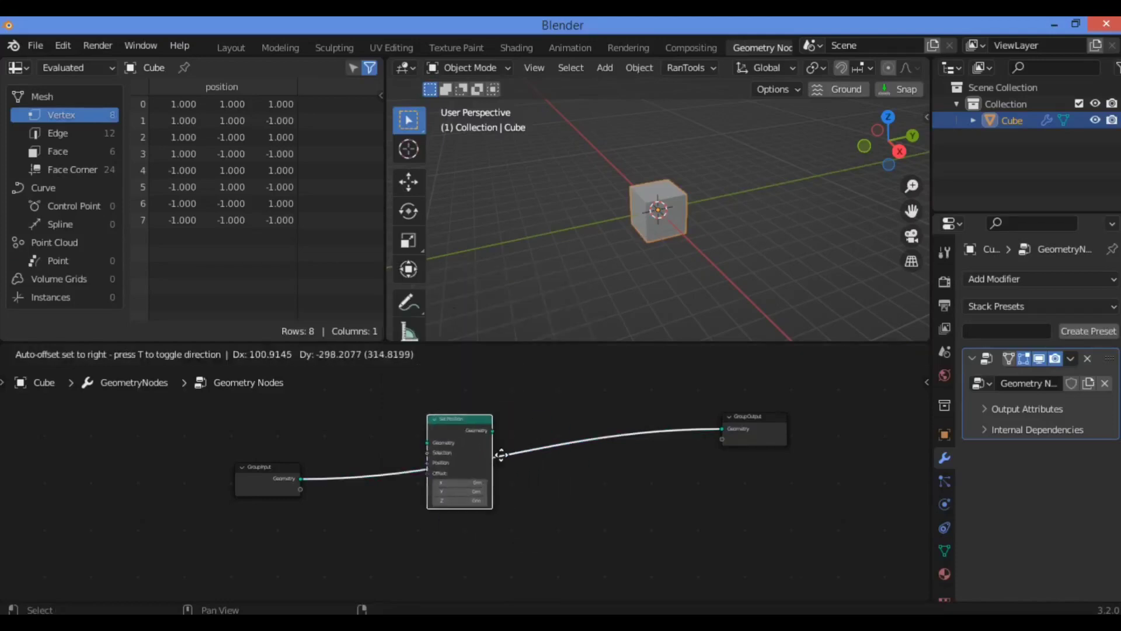
{"action": "left_click", "coordinate": [502, 455]}
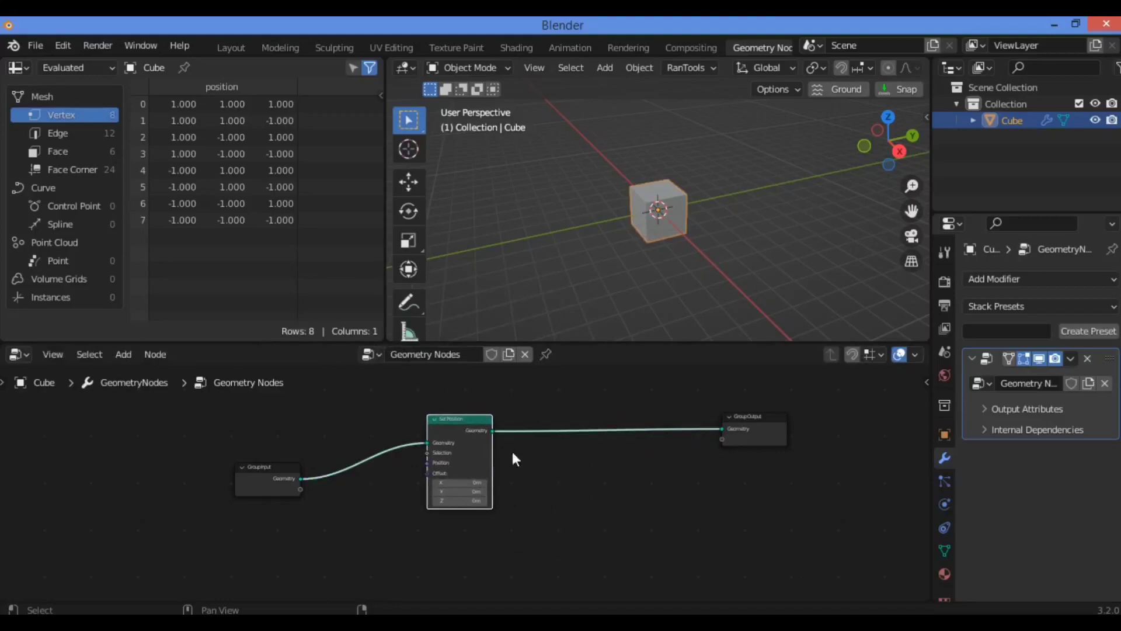
{"action": "key", "text": "g"}
{"action": "left_click", "coordinate": [490, 404]}
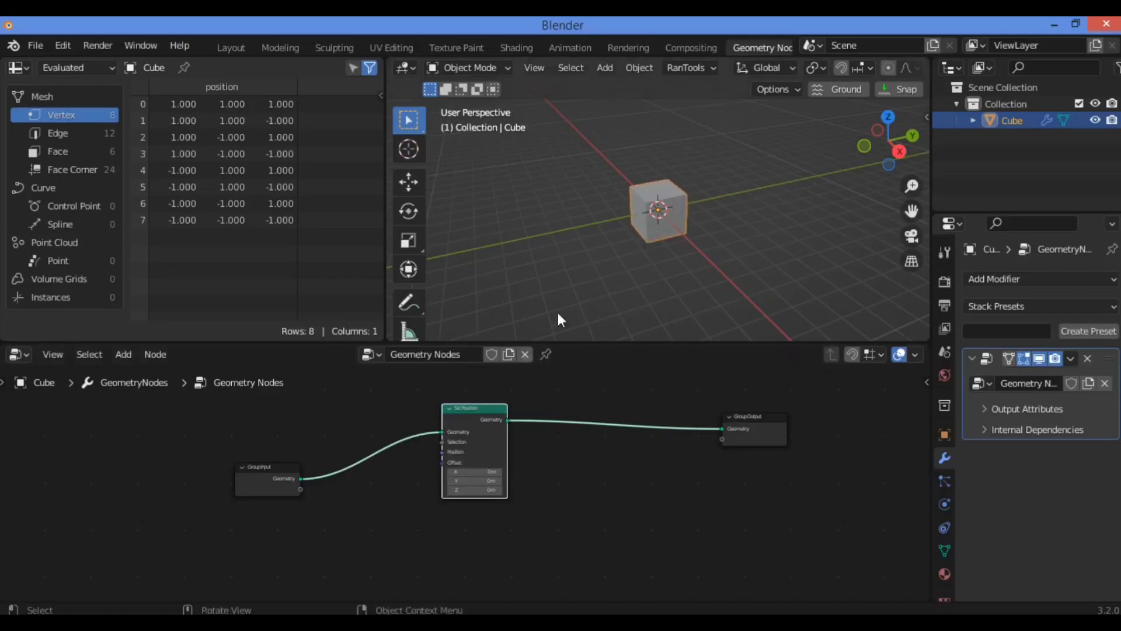
- Zoom into the node editor and shift Set Position left and down
{"action": "scroll", "coordinate": [546, 442], "scroll_direction": "up", "scroll_amount": 1}
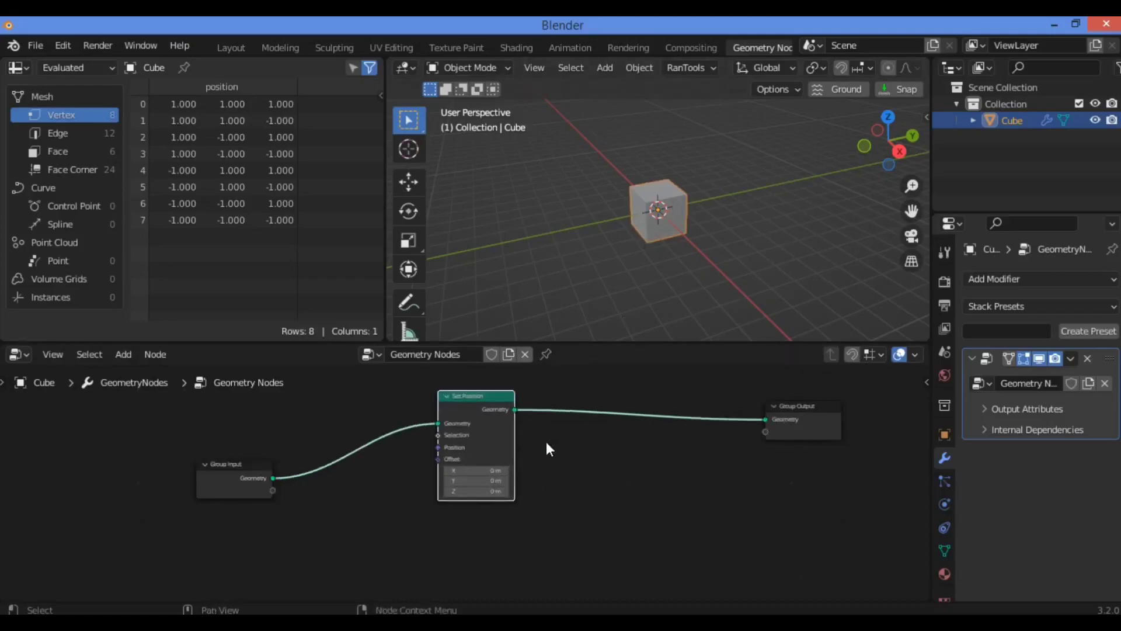
{"action": "scroll", "coordinate": [547, 449], "scroll_direction": "up", "scroll_amount": 1}
{"action": "left_click_drag", "start_coordinate": [488, 374], "coordinate": [460, 394]}
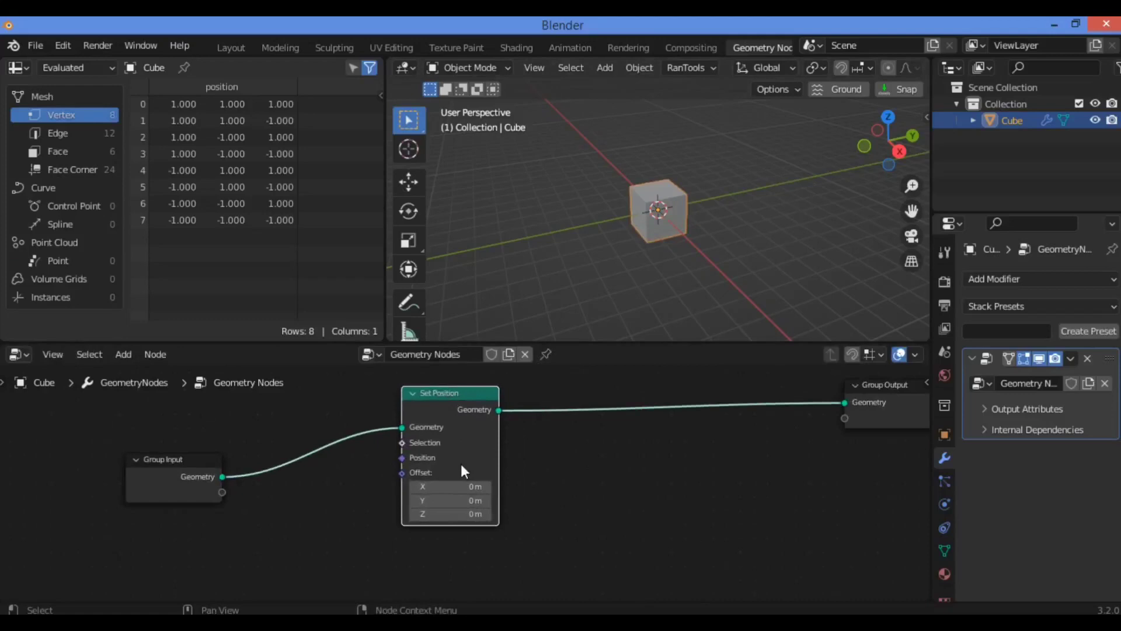
- Raise the Set Position X offset to 0.5 m, then drag it down to about -4.1 m
{"action": "left_click", "coordinate": [486, 488]}
{"action": "left_click", "coordinate": [487, 488]}
{"action": "left_click", "coordinate": [488, 488]}
{"action": "left_click", "coordinate": [488, 488]}
{"action": "left_click", "coordinate": [488, 488]}
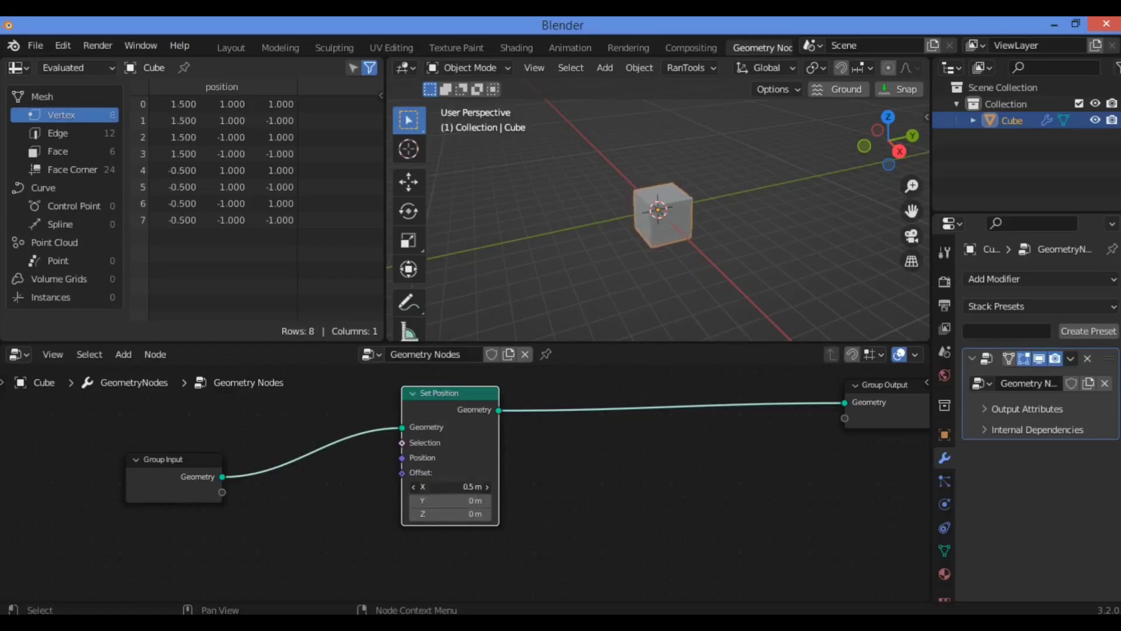
{"action": "left_click_drag", "start_coordinate": [467, 487], "coordinate": [430, 514]}
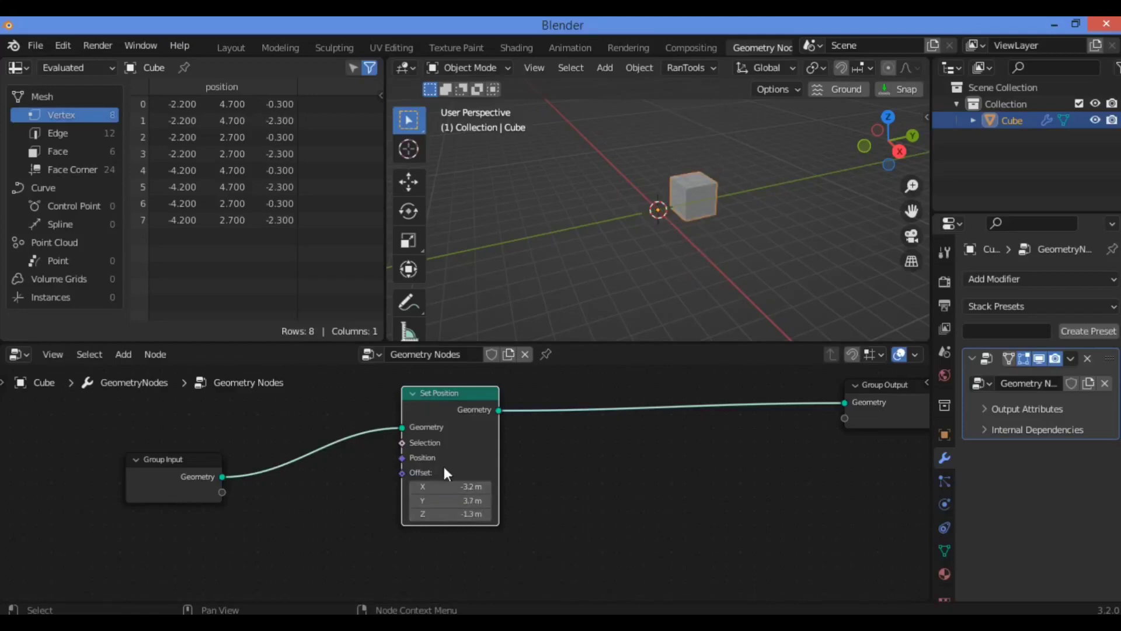
- Slide Set Position left, then back right between Group Input and Group Output
{"action": "left_click_drag", "start_coordinate": [441, 389], "coordinate": [357, 396]}
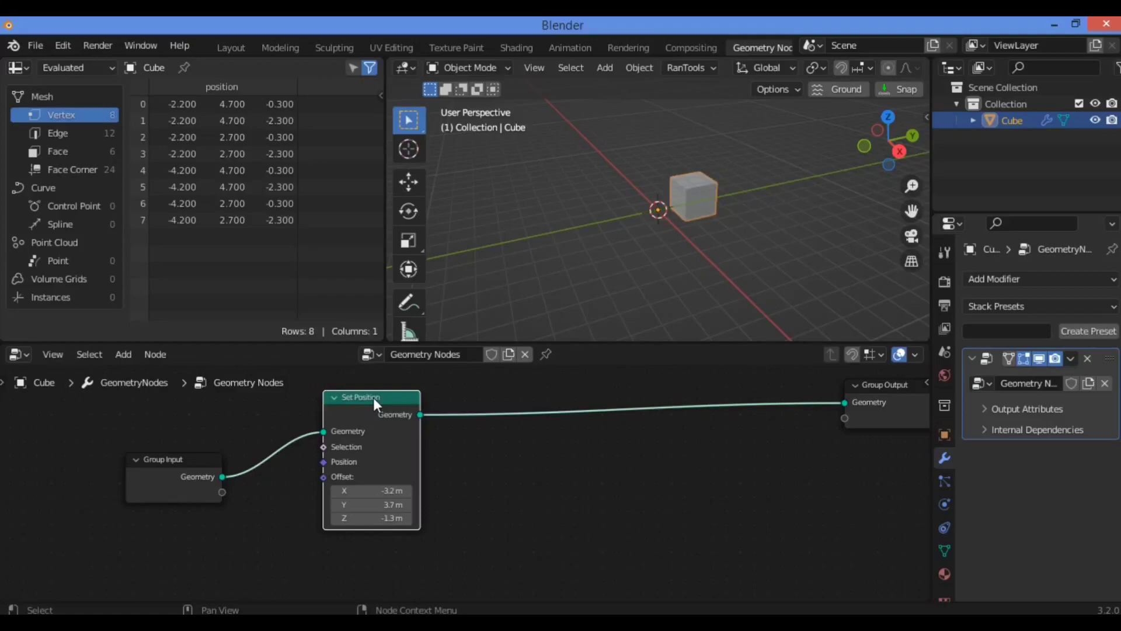
{"action": "left_click_drag", "start_coordinate": [373, 398], "coordinate": [426, 398]}
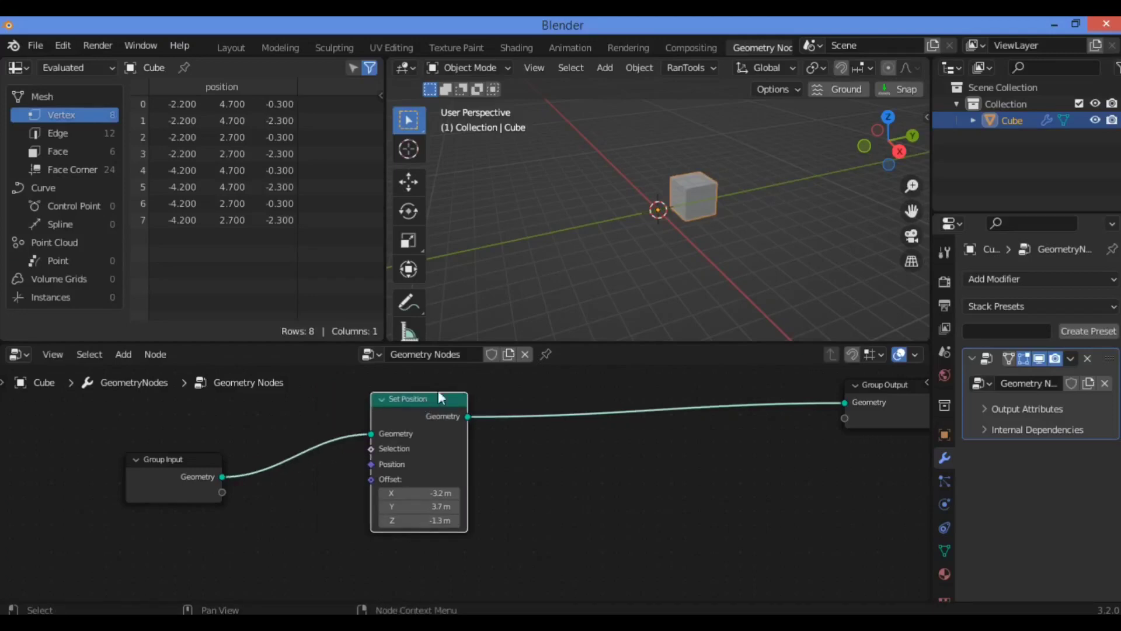
{"action": "left_click_drag", "start_coordinate": [445, 390], "coordinate": [483, 426]}
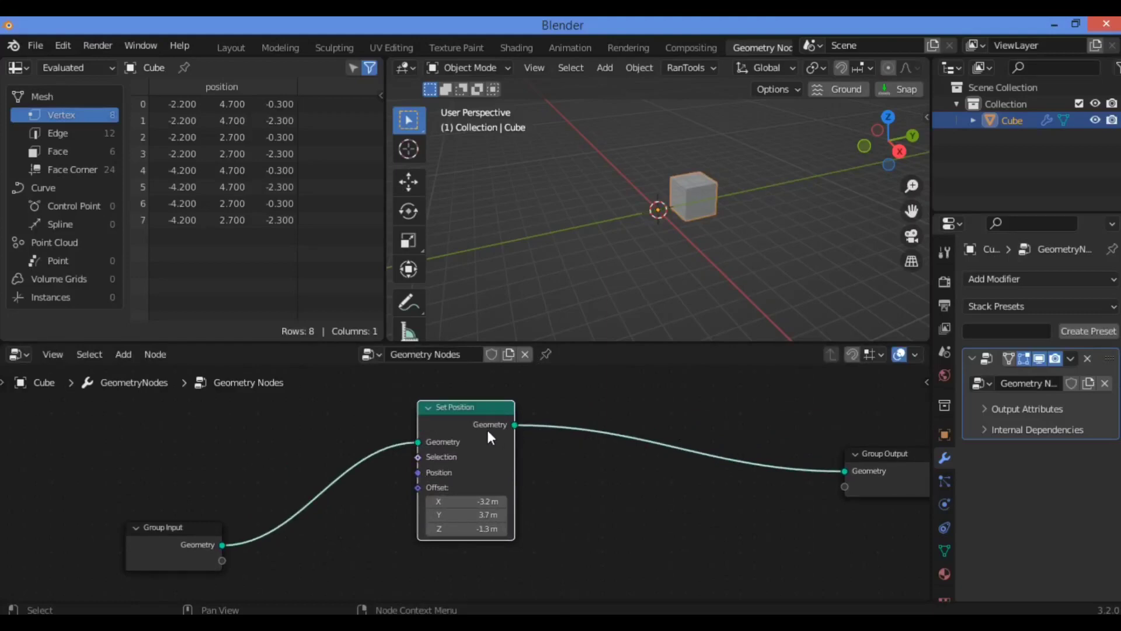
- Toggle the N sidebar twice, then collapse, move, and expand the Set Position node with H
{"action": "key", "text": "n"}
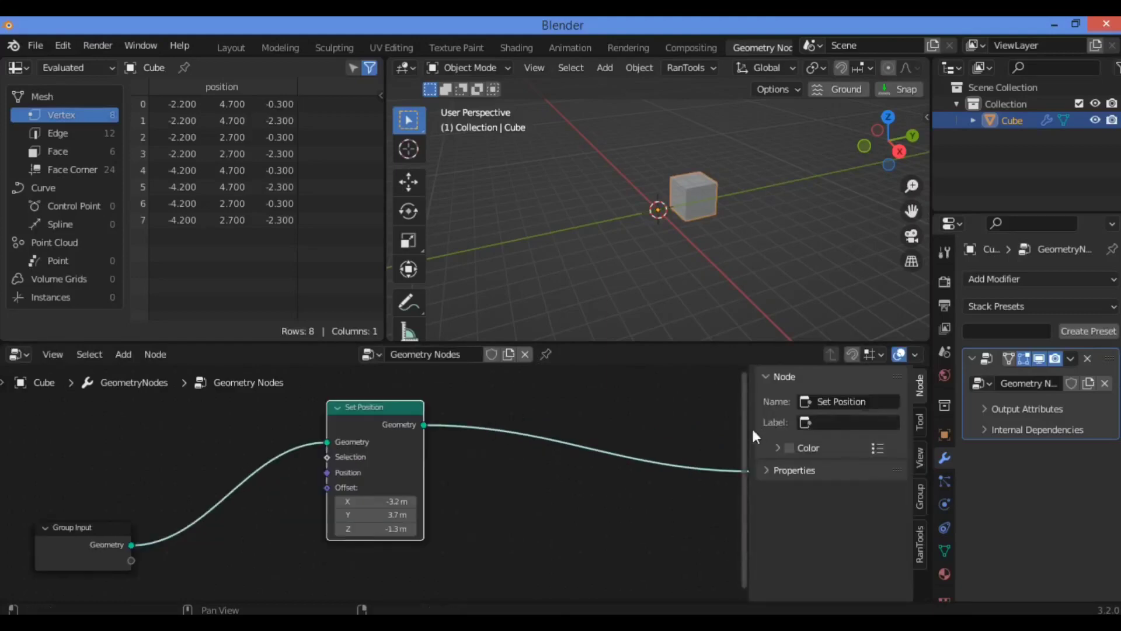
{"action": "key", "text": "n"}
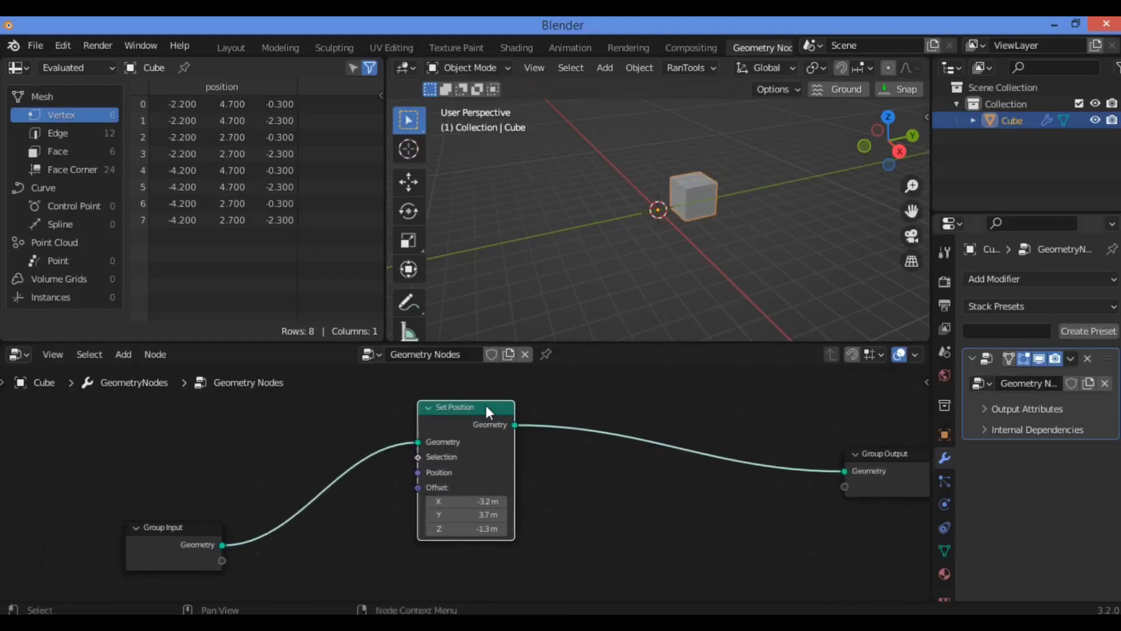
{"action": "key", "text": "n"}
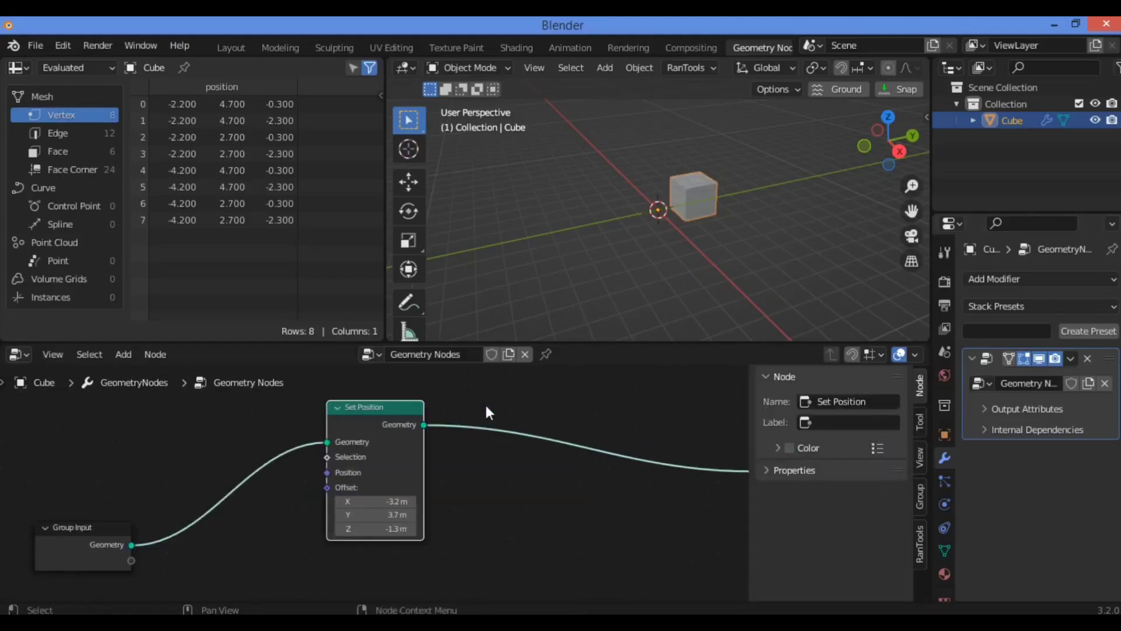
{"action": "key", "text": "n"}
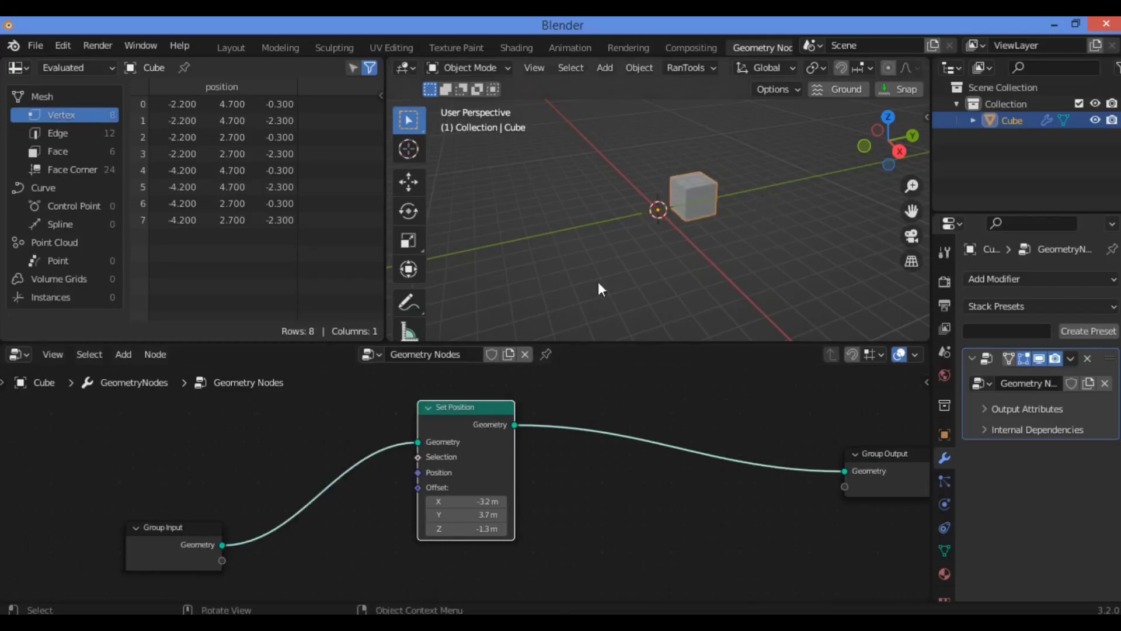
{"action": "key", "text": "h"}
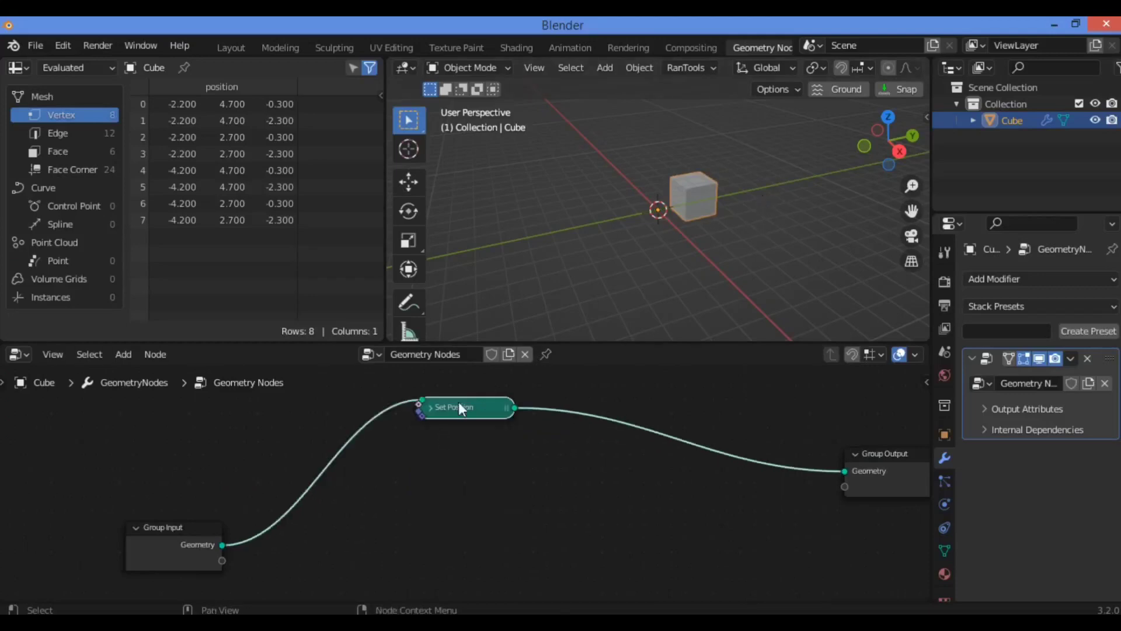
{"action": "left_click_drag", "start_coordinate": [462, 409], "coordinate": [439, 446]}
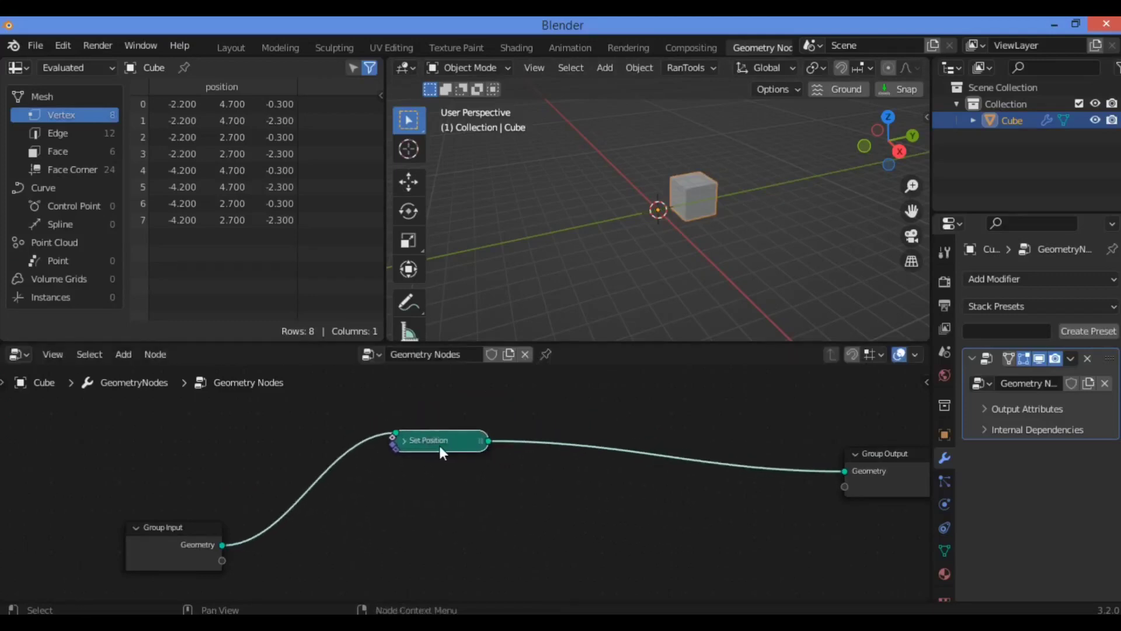
{"action": "key", "text": "h"}
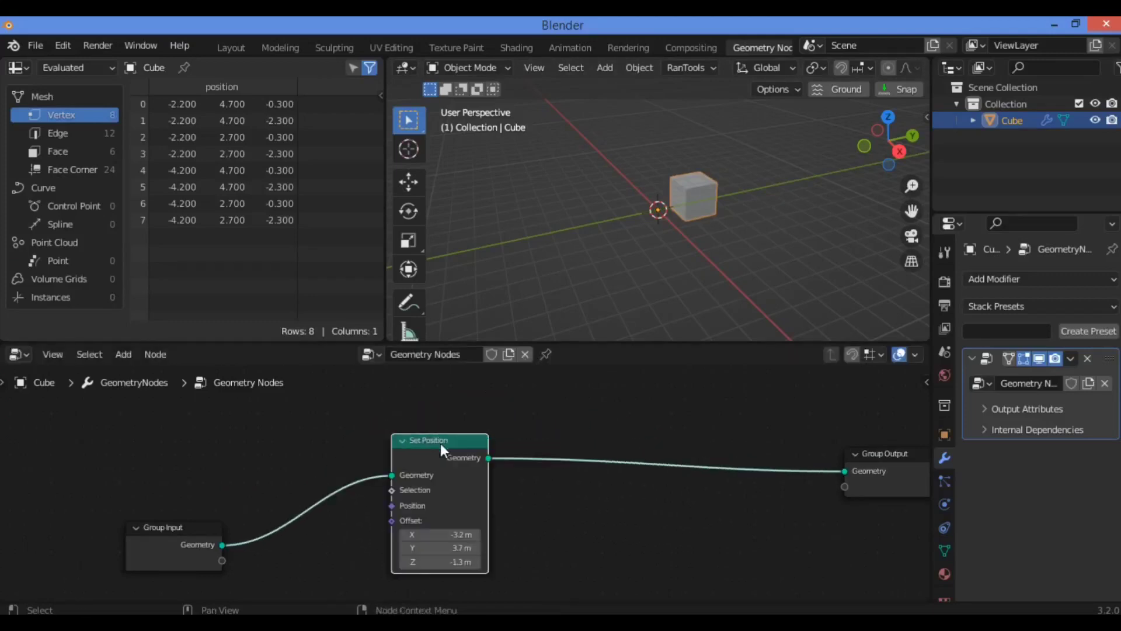
{"action": "left_click_drag", "start_coordinate": [436, 439], "coordinate": [421, 419]}
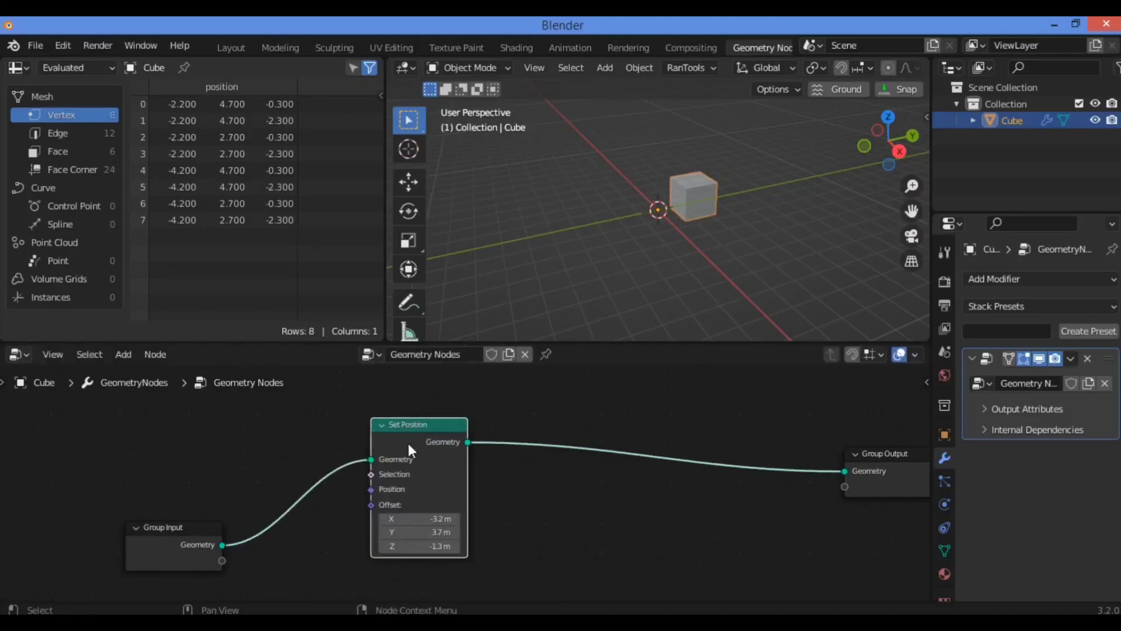
- Delete Set Position, undo the deletion, and nudge it and Group Input upward
{"action": "key", "text": "x"}
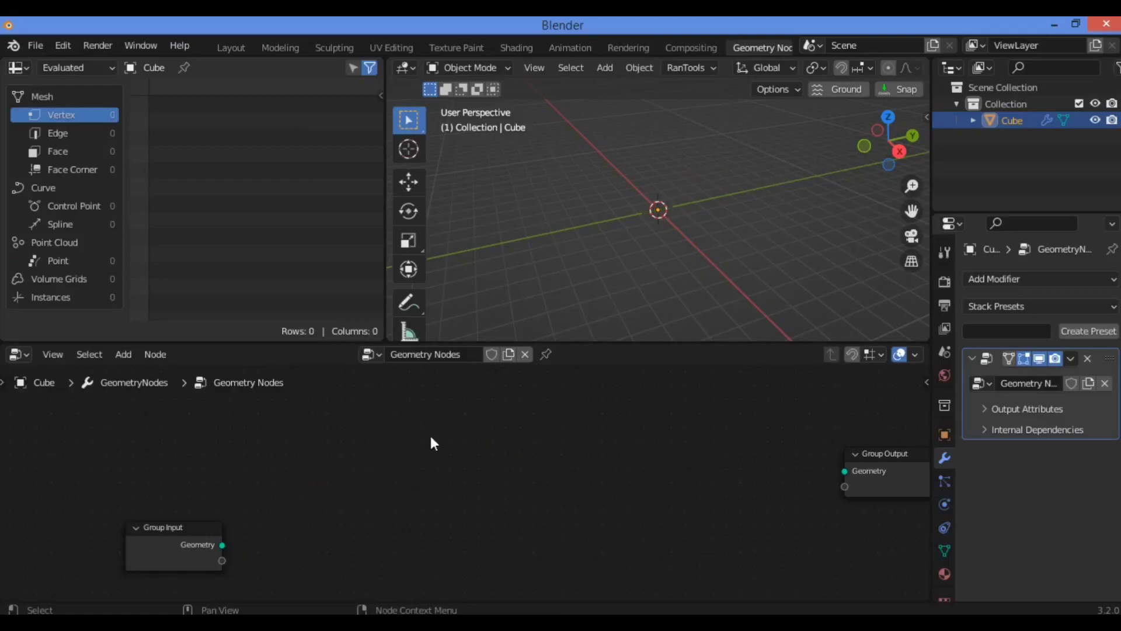
{"action": "key", "text": "ctrl+z"}
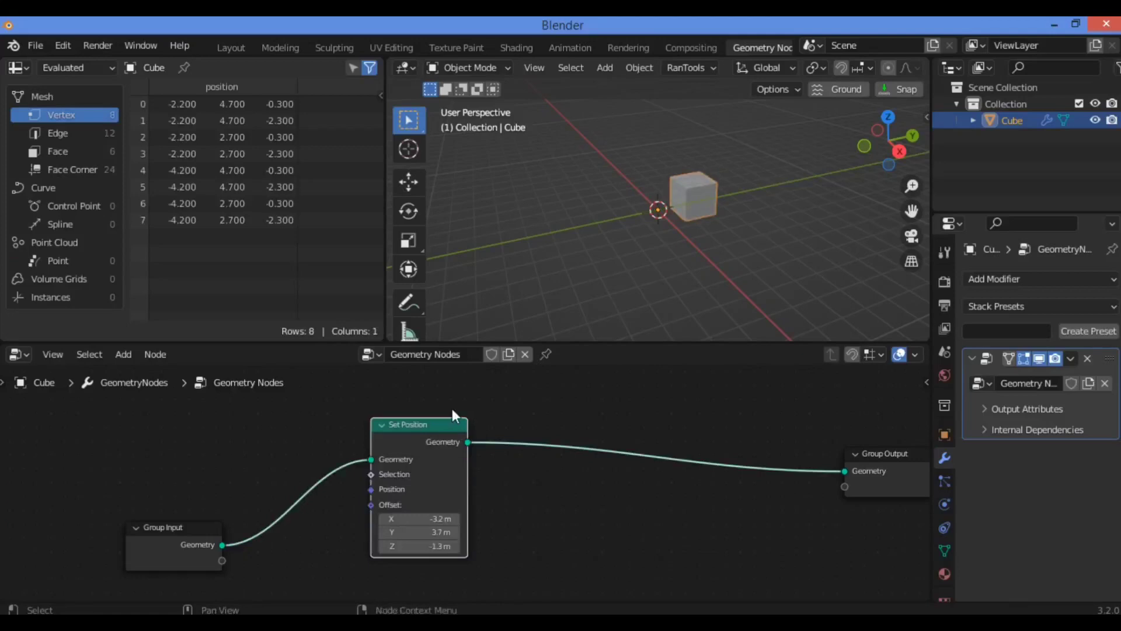
{"action": "left_click_drag", "start_coordinate": [401, 423], "coordinate": [407, 413]}
{"action": "left_click_drag", "start_coordinate": [169, 529], "coordinate": [171, 520]}
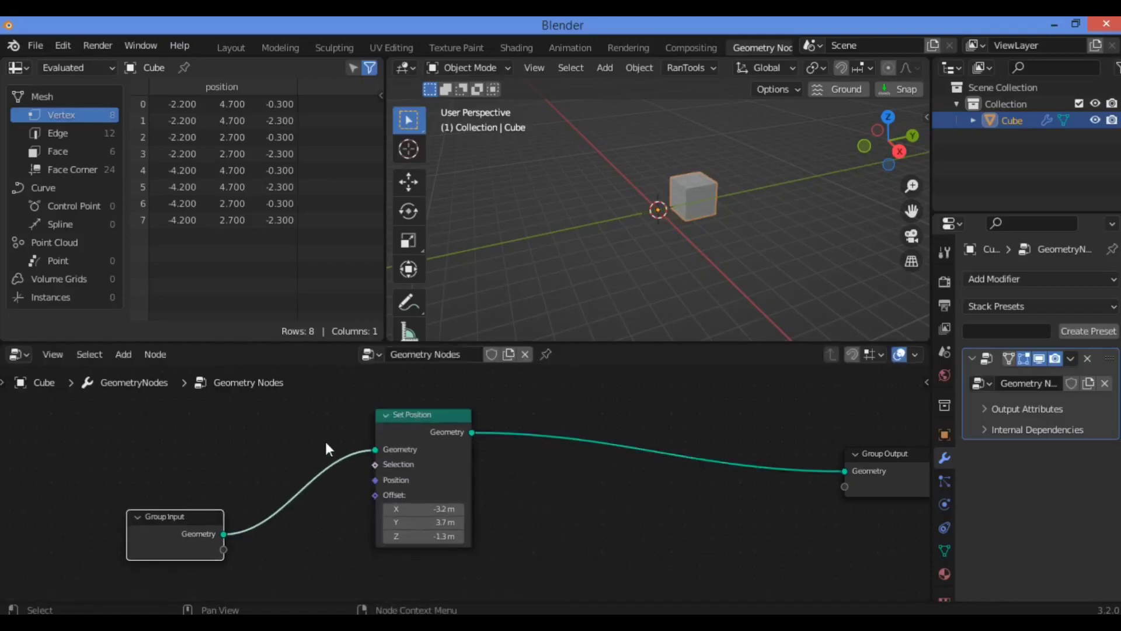
{"action": "left_click", "coordinate": [437, 415]}
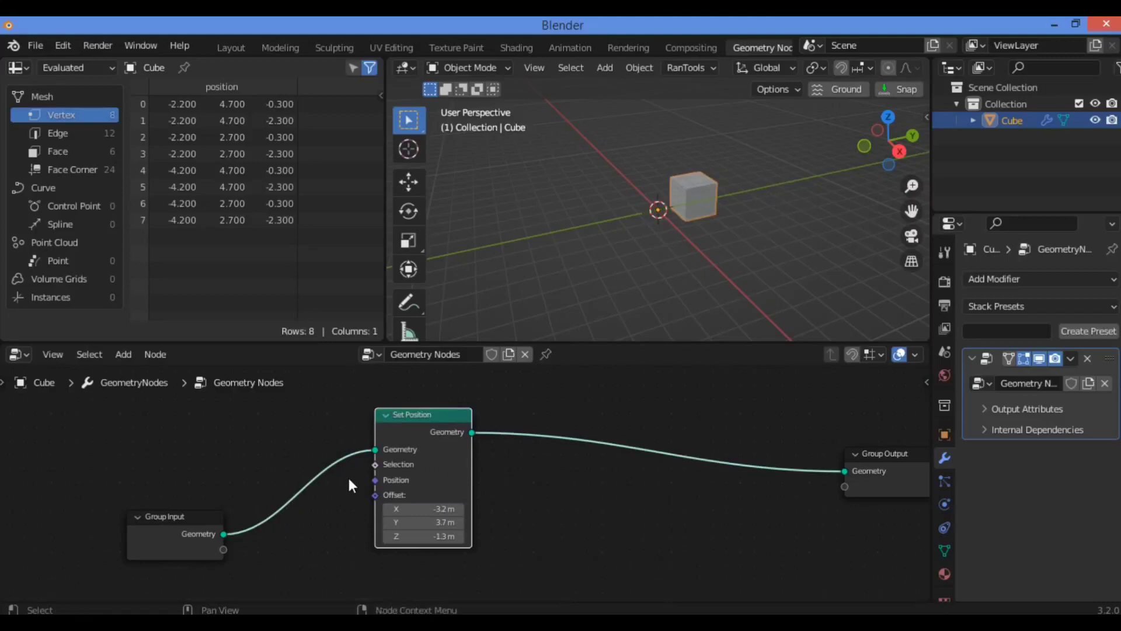
- Dissolve Set Position with Ctrl+X so Group Input links straight to Group Output
{"action": "mouse_move", "coordinate": [385, 452]}
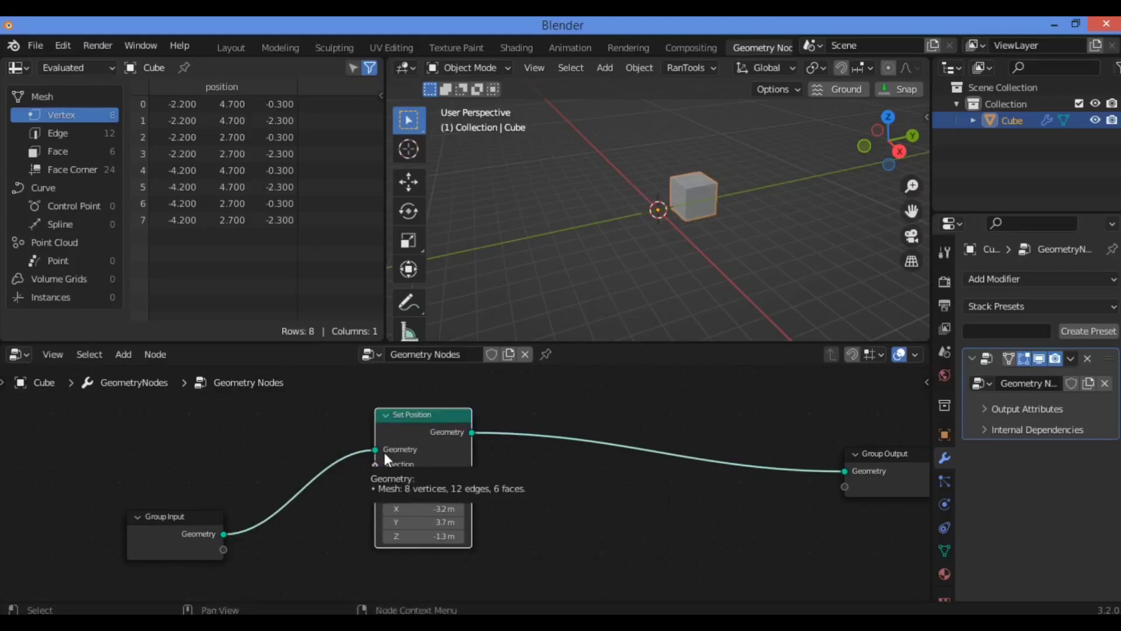
{"action": "key", "text": "ctrl+x"}
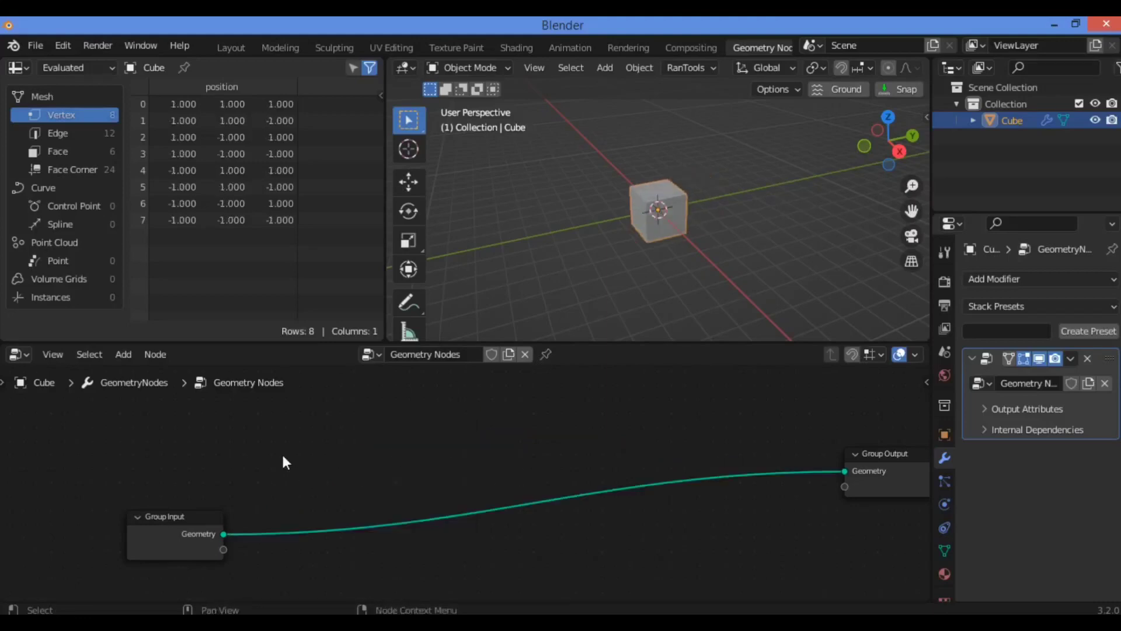
{"action": "left_click_drag", "start_coordinate": [897, 454], "coordinate": [800, 431]}
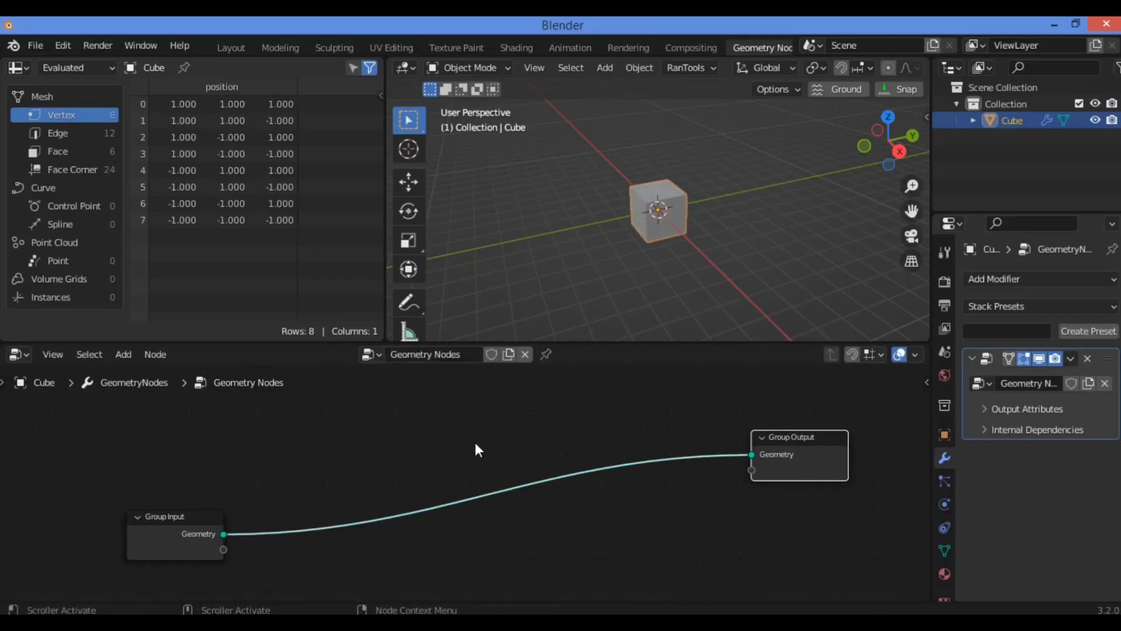
{"action": "key", "text": "ctrl+z"}
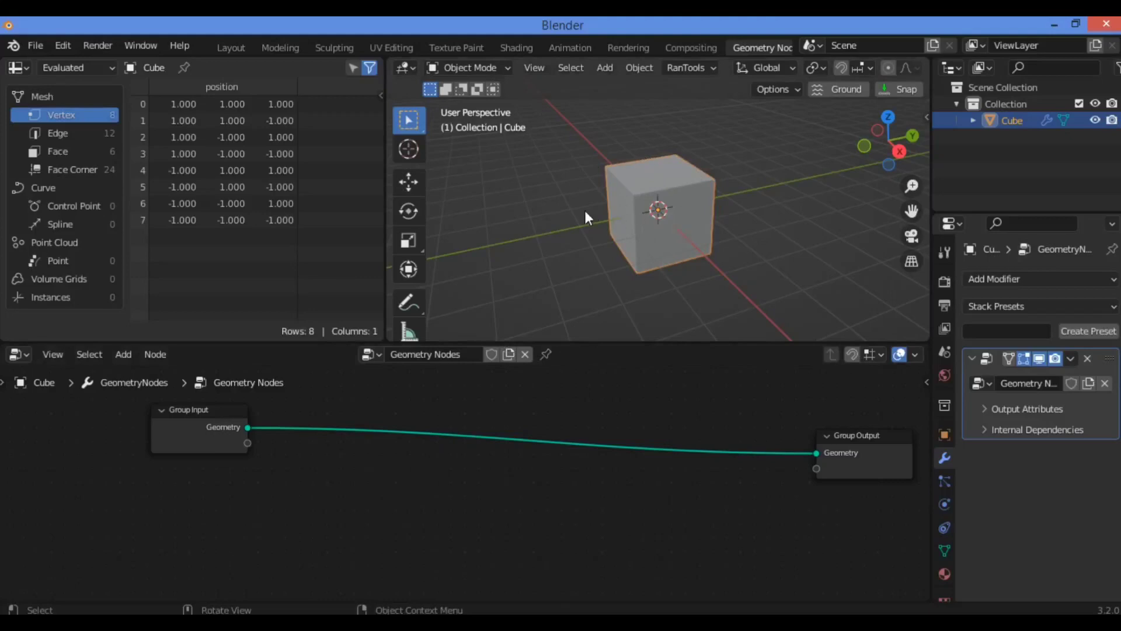
- Search 'random' and place a Random Value node below the link
{"action": "key", "text": "shift+a"}
{"action": "left_click", "coordinate": [431, 275]}
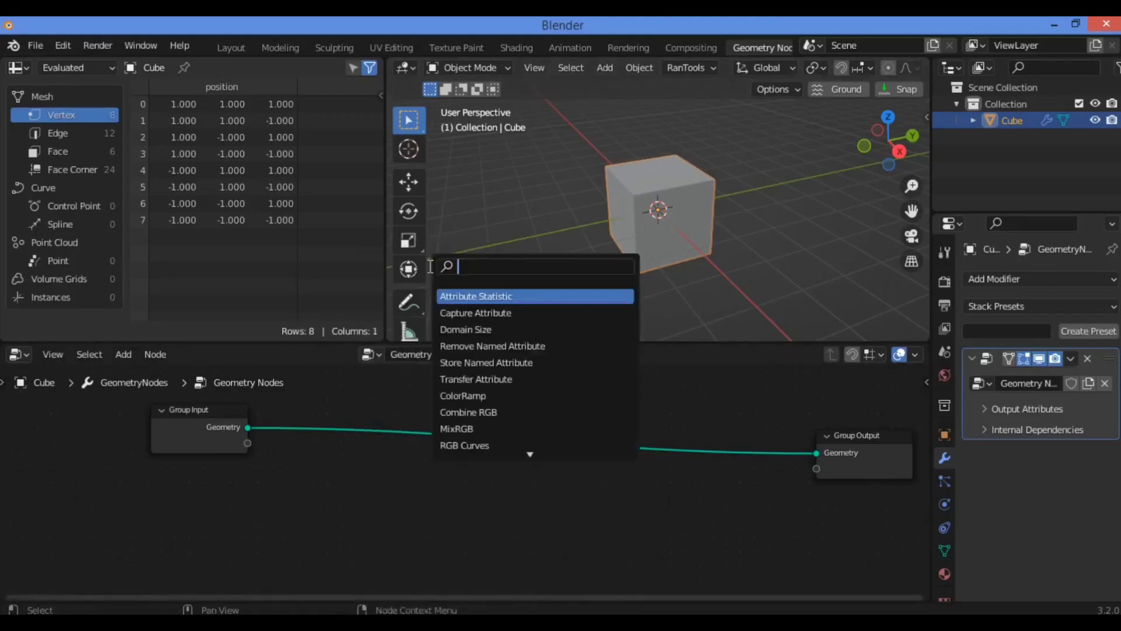
{"action": "type", "text": "random"}
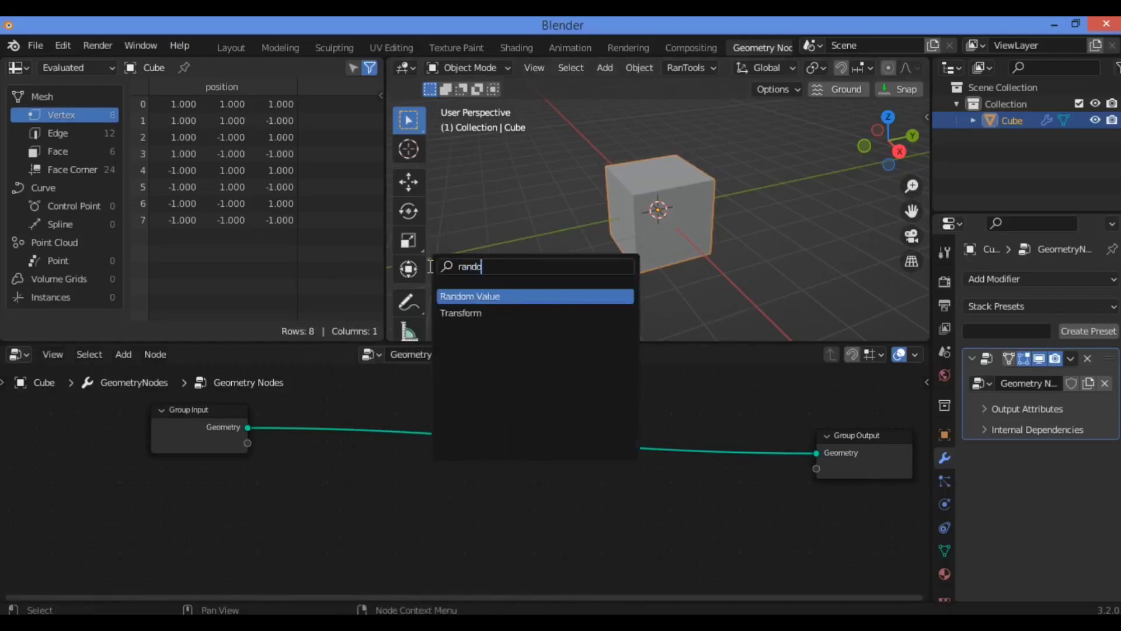
{"action": "left_click", "coordinate": [491, 296]}
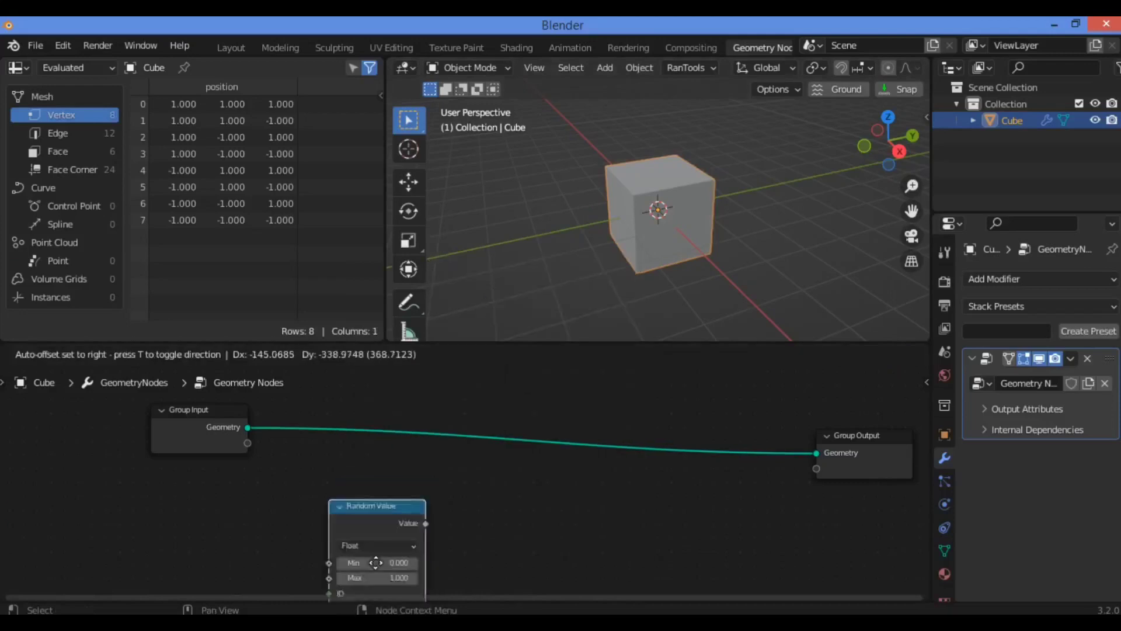
{"action": "left_click", "coordinate": [342, 481]}
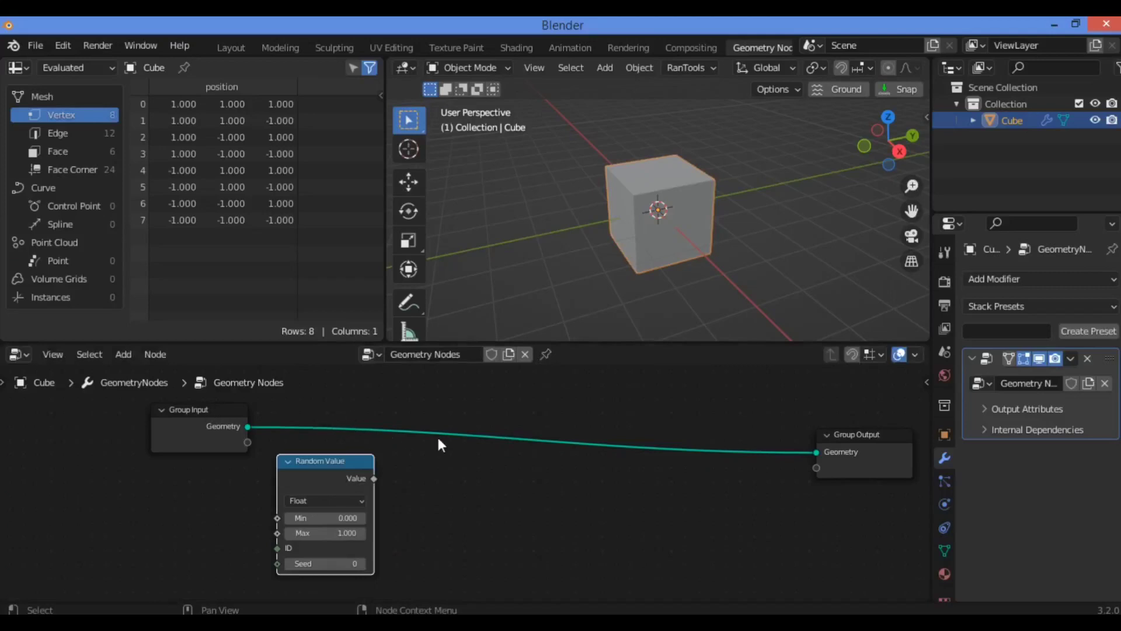
- Search 'set' and drop a Set Position node onto the Group Input–Group Output link
{"action": "key", "text": "shift+a"}
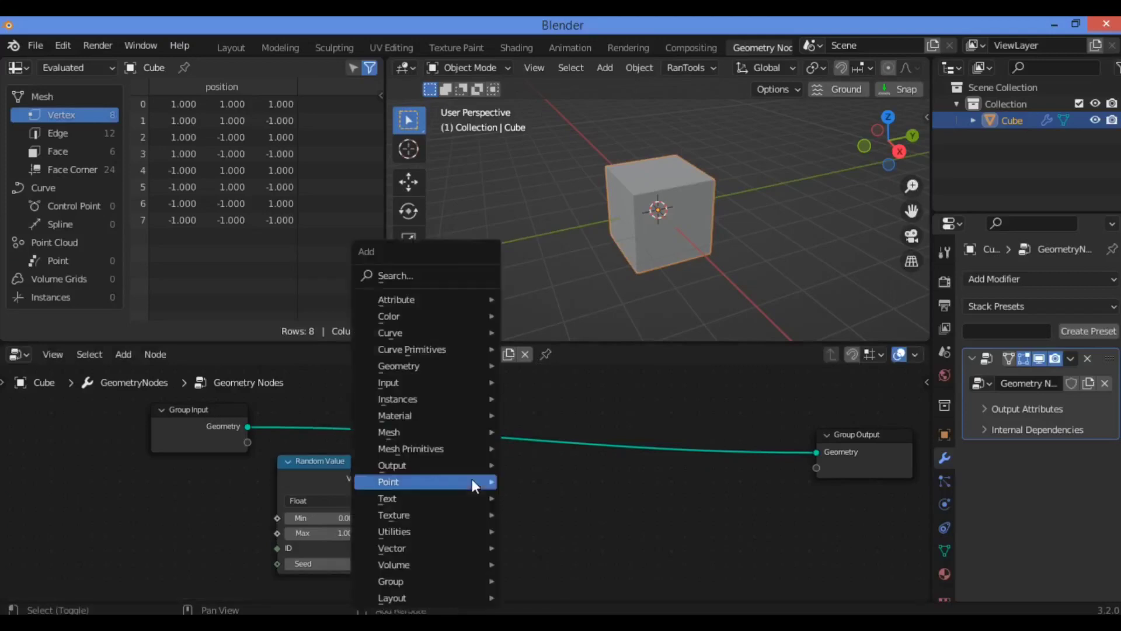
{"action": "mouse_move", "coordinate": [472, 479]}
{"action": "left_click", "coordinate": [409, 276]}
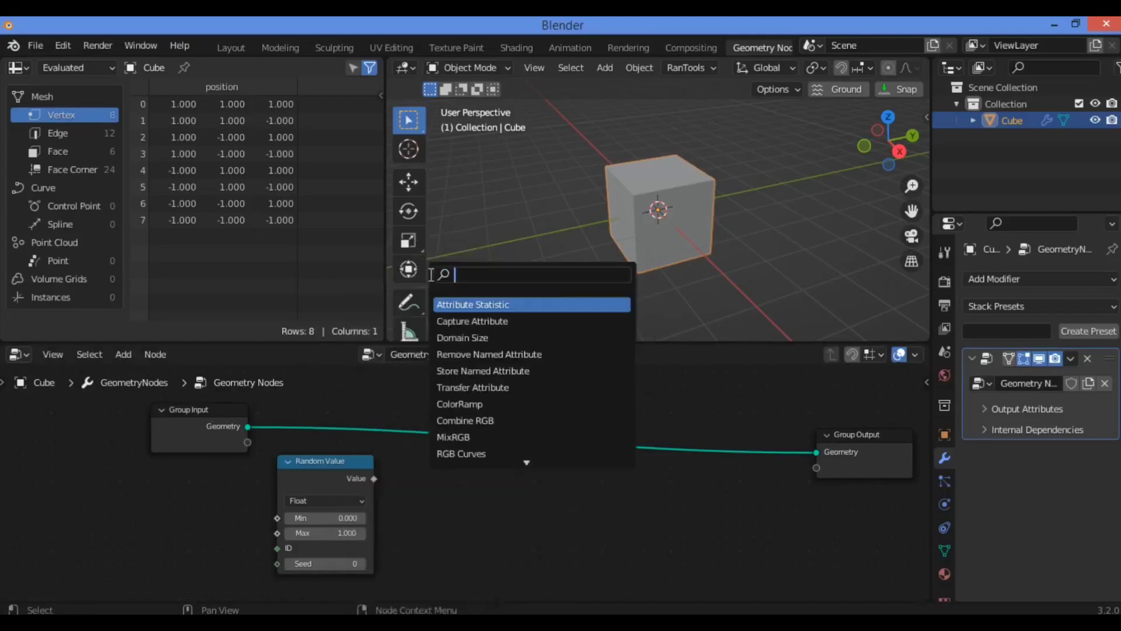
{"action": "type", "text": "set"}
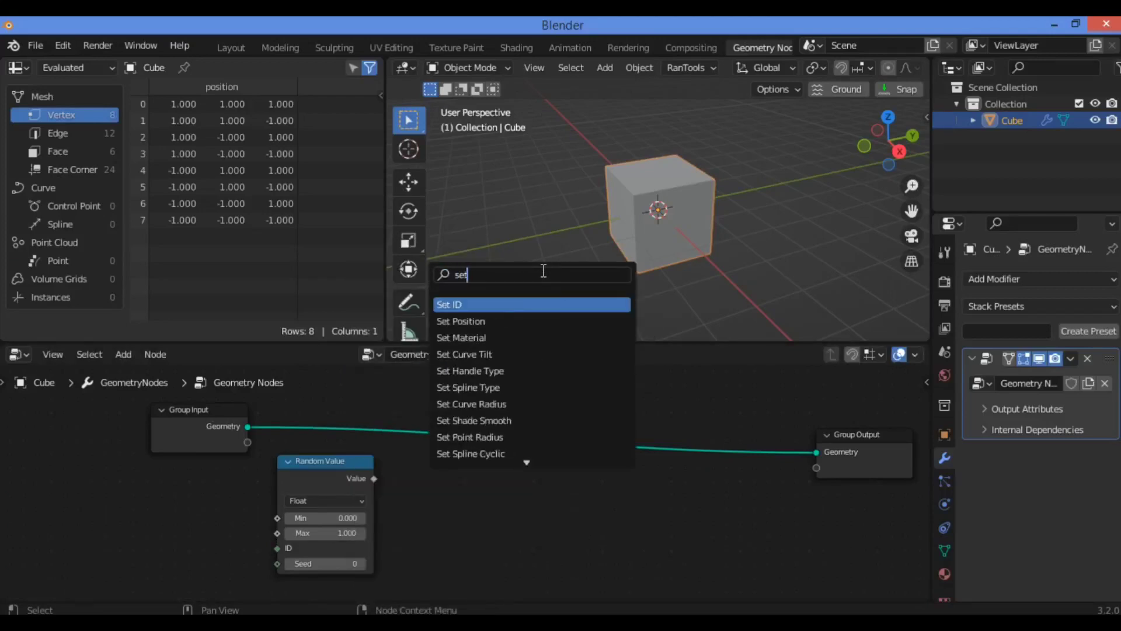
{"action": "left_click", "coordinate": [526, 320]}
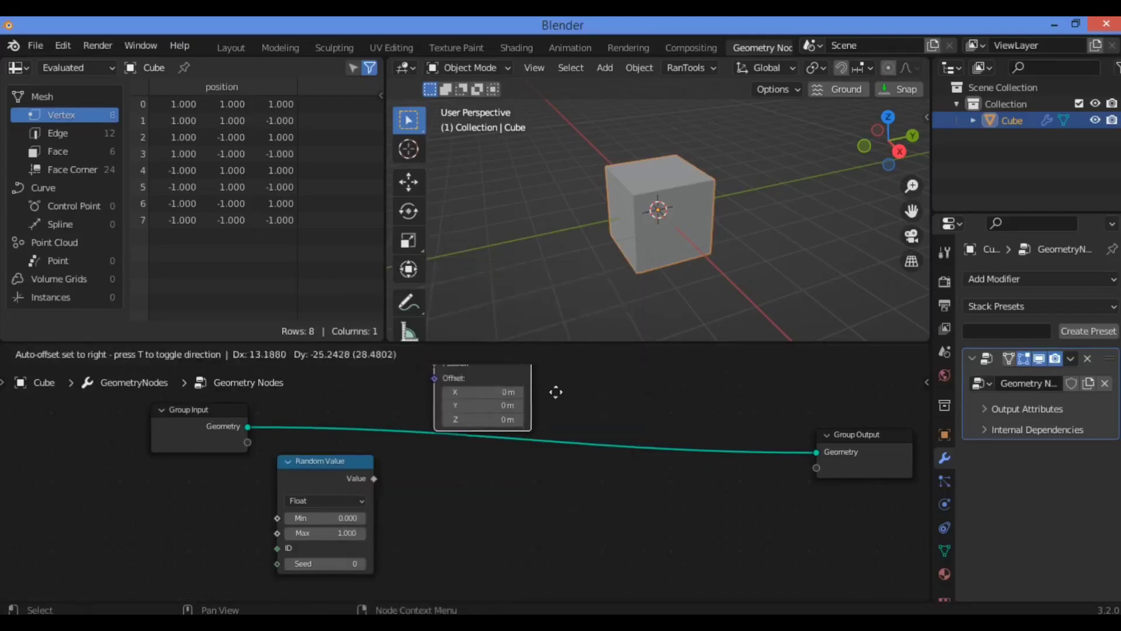
{"action": "left_click", "coordinate": [548, 422]}
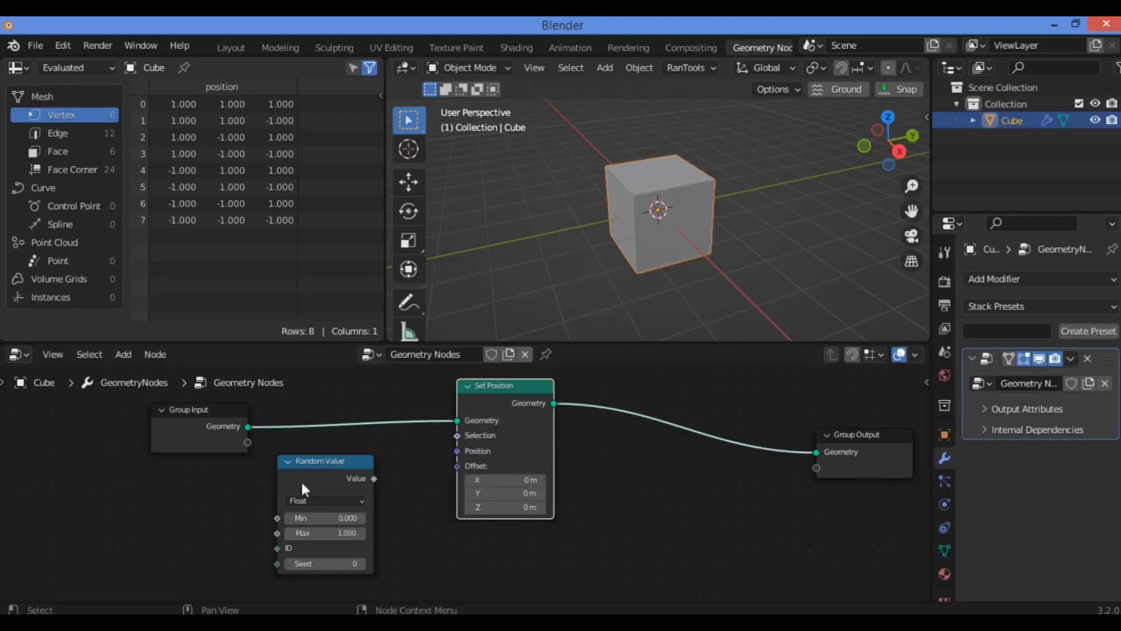
- Pull a trial link from Random Value, cancel it, and shift the node down-left
{"action": "left_click_drag", "start_coordinate": [374, 478], "coordinate": [409, 416]}
{"action": "key", "text": "Escape"}
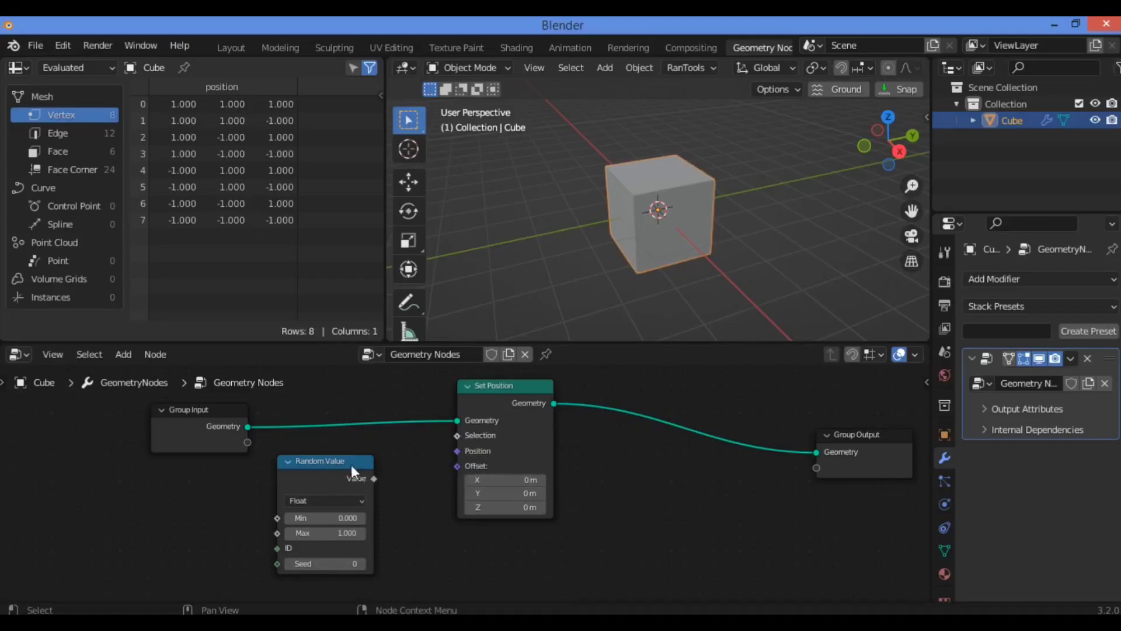
{"action": "left_click_drag", "start_coordinate": [330, 465], "coordinate": [324, 476]}
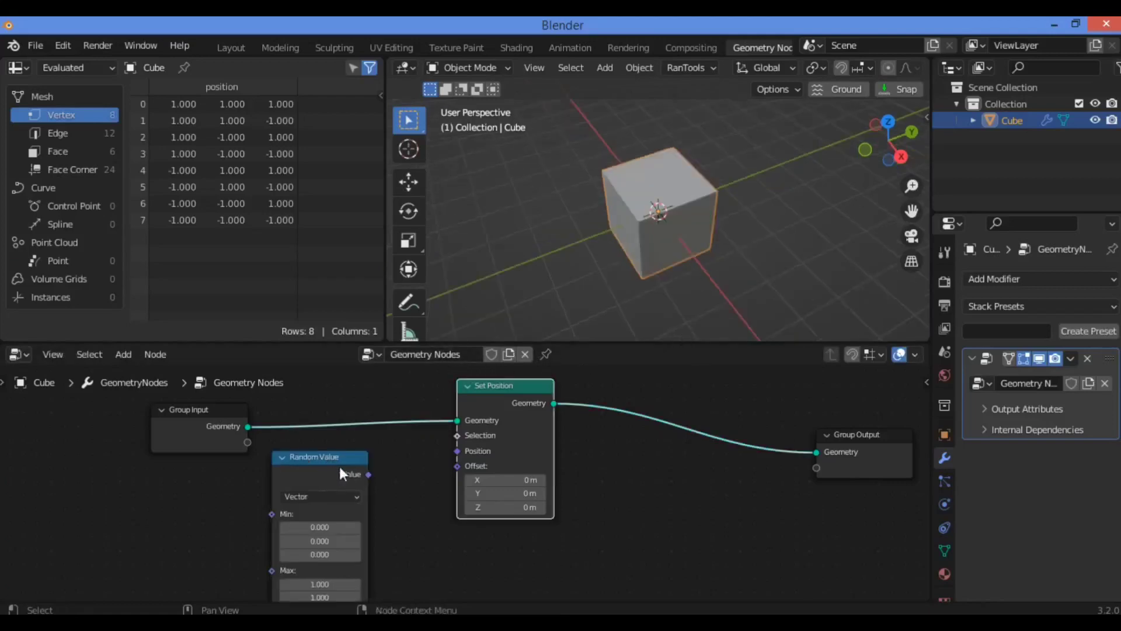
- Keep Random Value's data type at Vector and connect its output to Set Position's Offset
{"action": "left_click", "coordinate": [333, 496]}
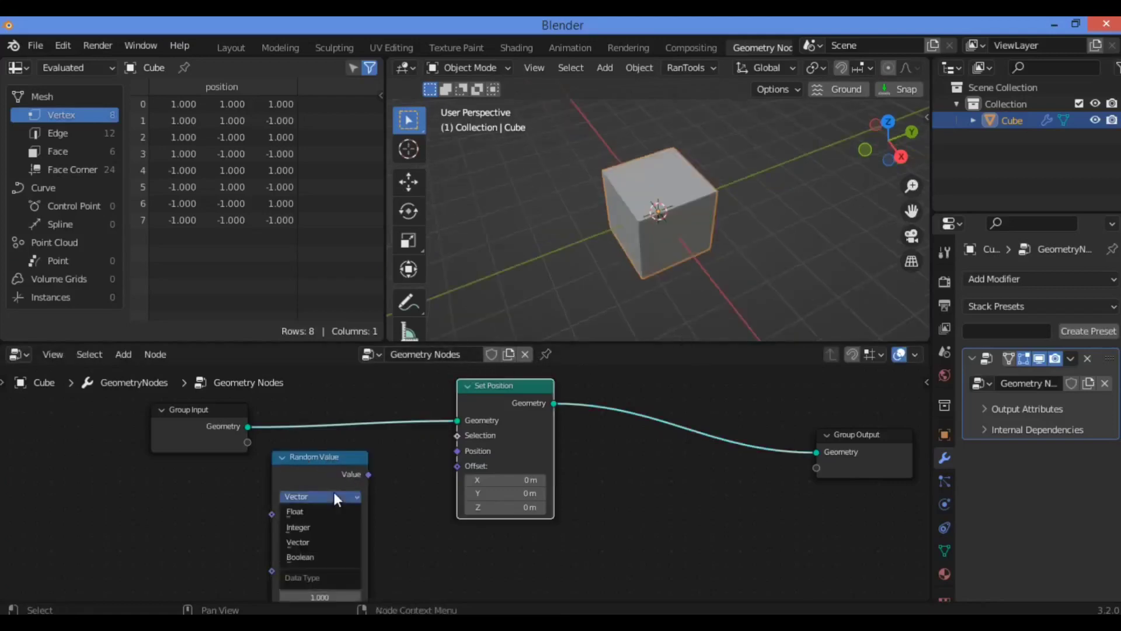
{"action": "left_click", "coordinate": [320, 543]}
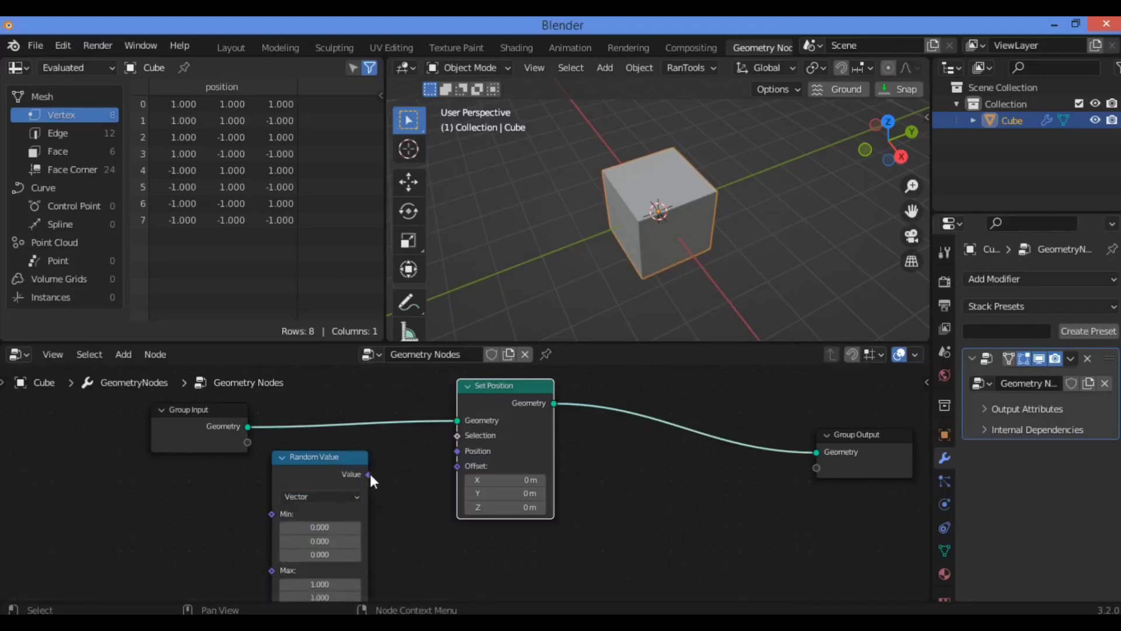
{"action": "left_click_drag", "start_coordinate": [369, 474], "coordinate": [461, 472]}
{"action": "mouse_move", "coordinate": [879, 138]}
{"action": "left_mouse_down"}
{"action": "mouse_move", "coordinate": [864, 146]}
{"action": "mouse_move", "coordinate": [894, 137]}
{"action": "mouse_move", "coordinate": [885, 143]}
{"action": "left_mouse_up"}
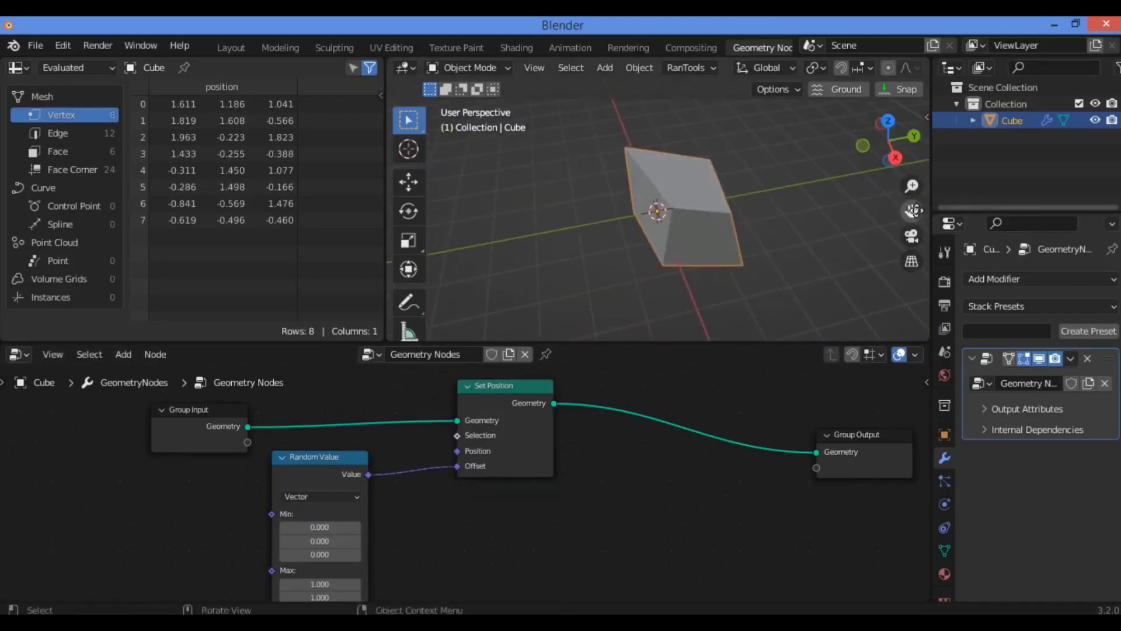
- Enter -1.8 for Random Value Min X, then drag Min to X -1.0, Y 0.4
{"action": "left_click_drag", "start_coordinate": [912, 210], "coordinate": [709, 156]}
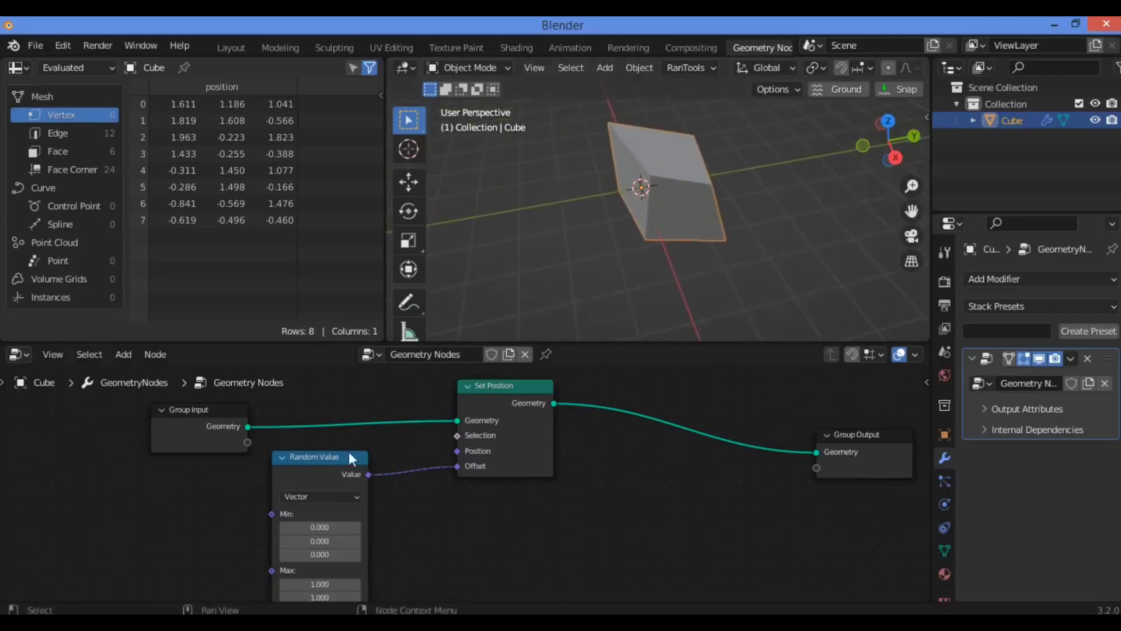
{"action": "mouse_move", "coordinate": [338, 461]}
{"action": "left_mouse_down"}
{"action": "mouse_move", "coordinate": [379, 429]}
{"action": "mouse_move", "coordinate": [342, 447]}
{"action": "mouse_move", "coordinate": [343, 420]}
{"action": "mouse_move", "coordinate": [331, 480]}
{"action": "left_mouse_up"}
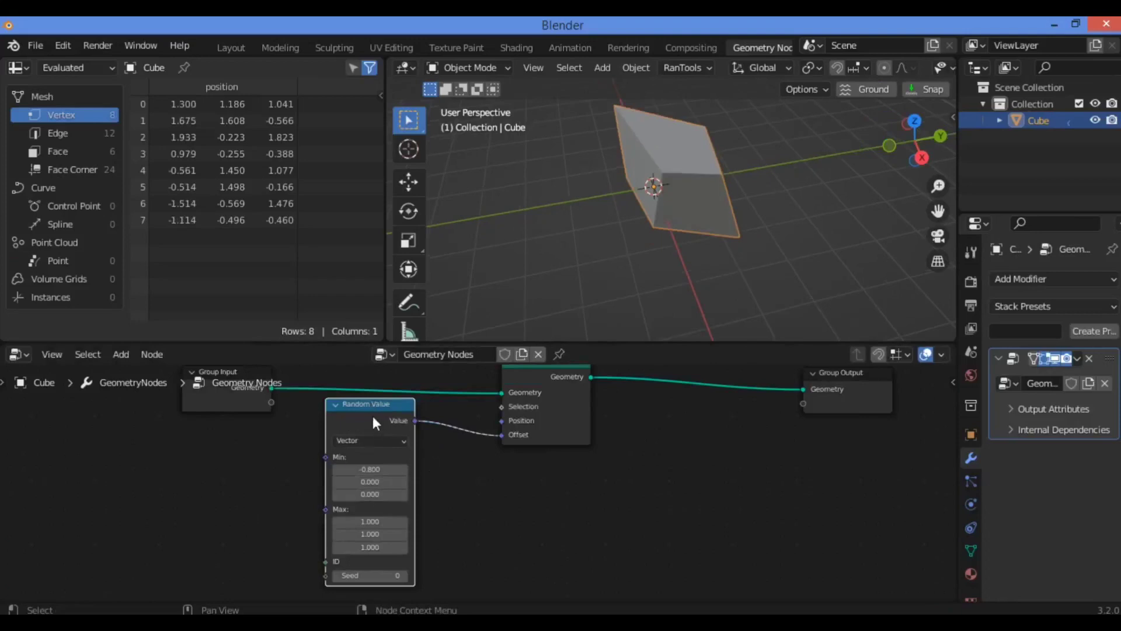
{"action": "left_click", "coordinate": [370, 469]}
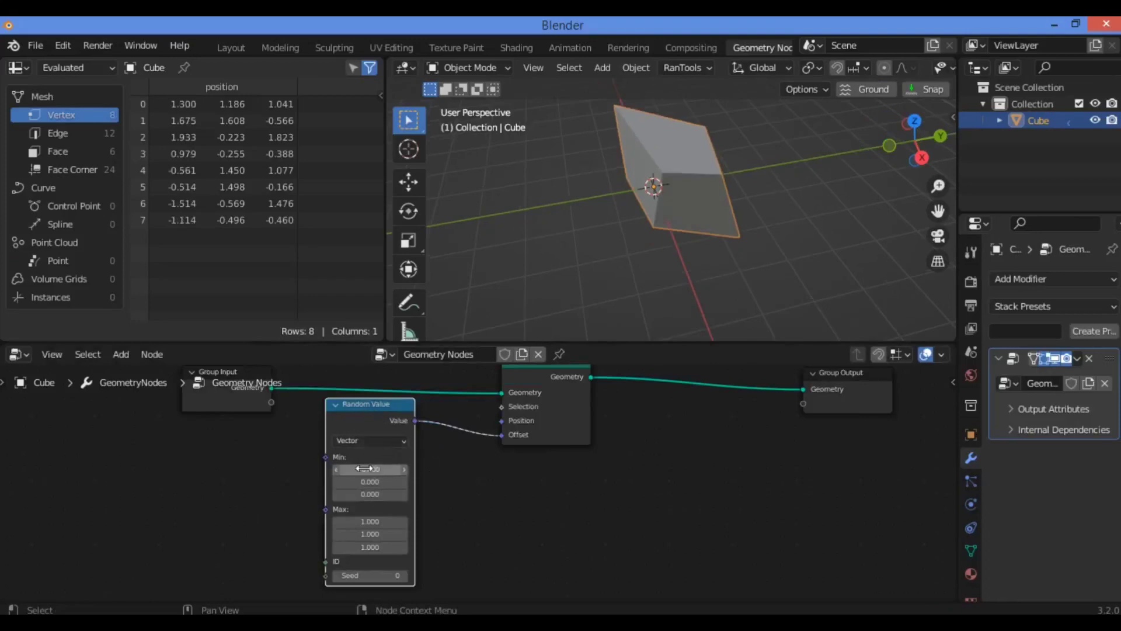
{"action": "type", "text": "-1.8"}
{"action": "key", "text": "Return"}
{"action": "left_click_drag", "start_coordinate": [370, 469], "coordinate": [365, 575]}
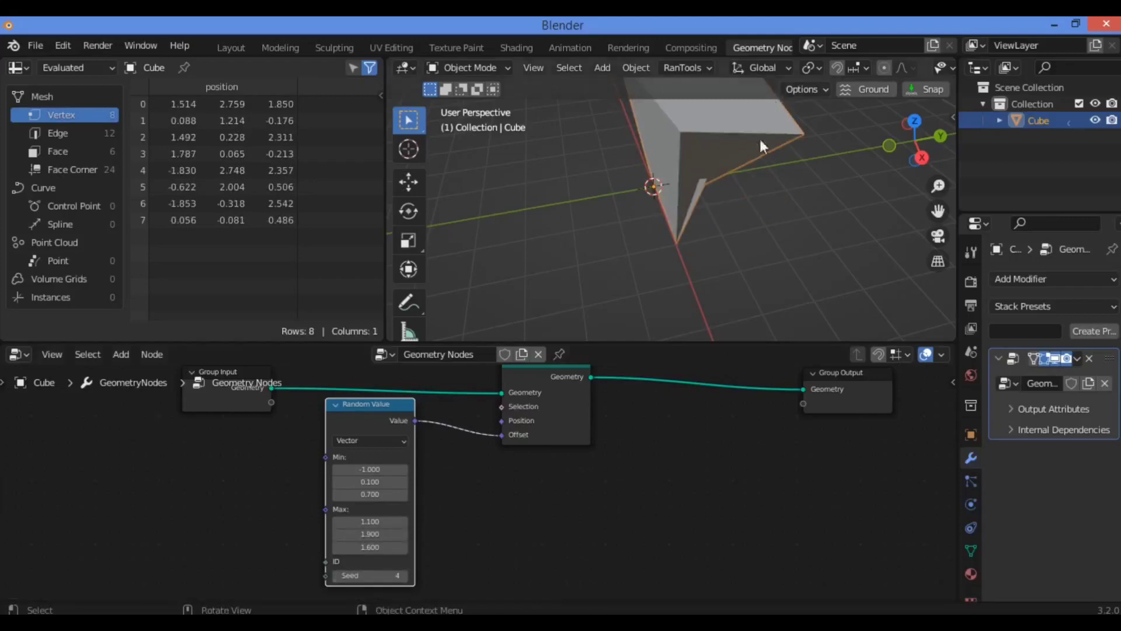
- Lower the Random Value seed from 4 to 2 and inspect the new shape
{"action": "left_click_drag", "start_coordinate": [915, 141], "coordinate": [827, 149]}
{"action": "left_click_drag", "start_coordinate": [347, 577], "coordinate": [338, 578]}
{"action": "left_click_drag", "start_coordinate": [915, 141], "coordinate": [920, 145]}
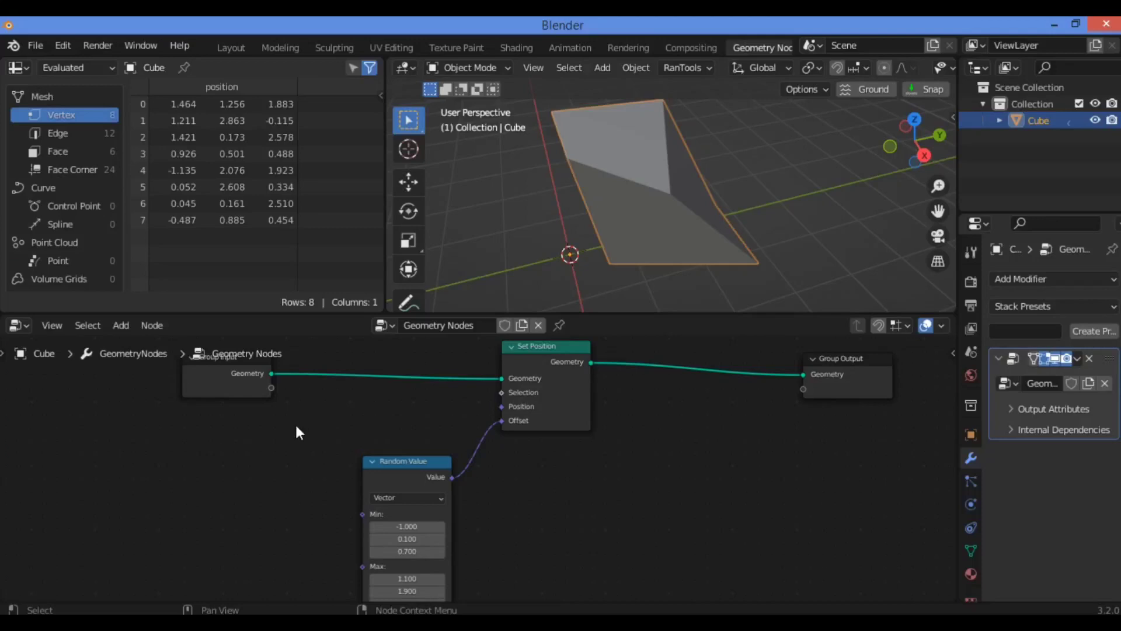
- Search 'subdi' and insert a Subdivide Mesh node into the Group Input–Set Position link
{"action": "key", "text": "shift+a"}
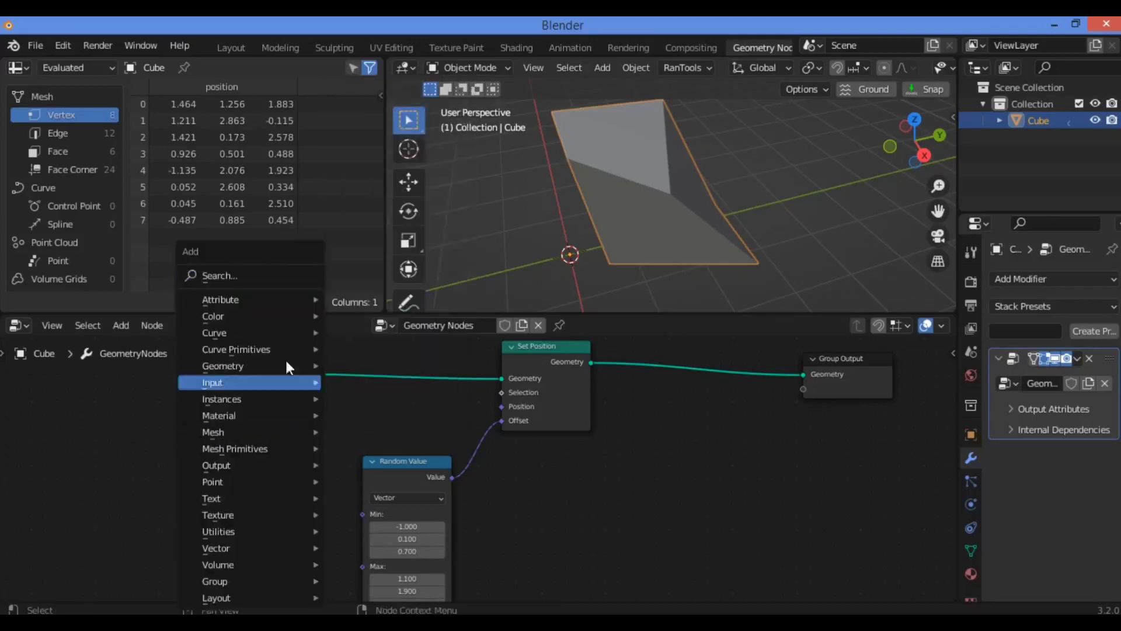
{"action": "left_click", "coordinate": [293, 275]}
{"action": "type", "text": "s"}
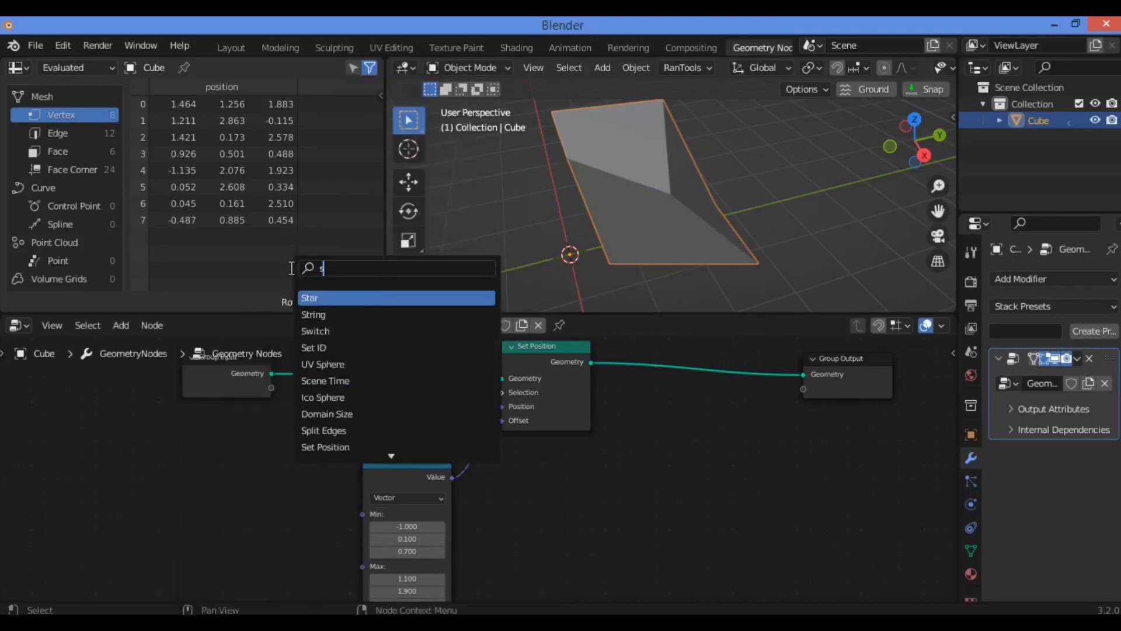
{"action": "type", "text": "ubdi"}
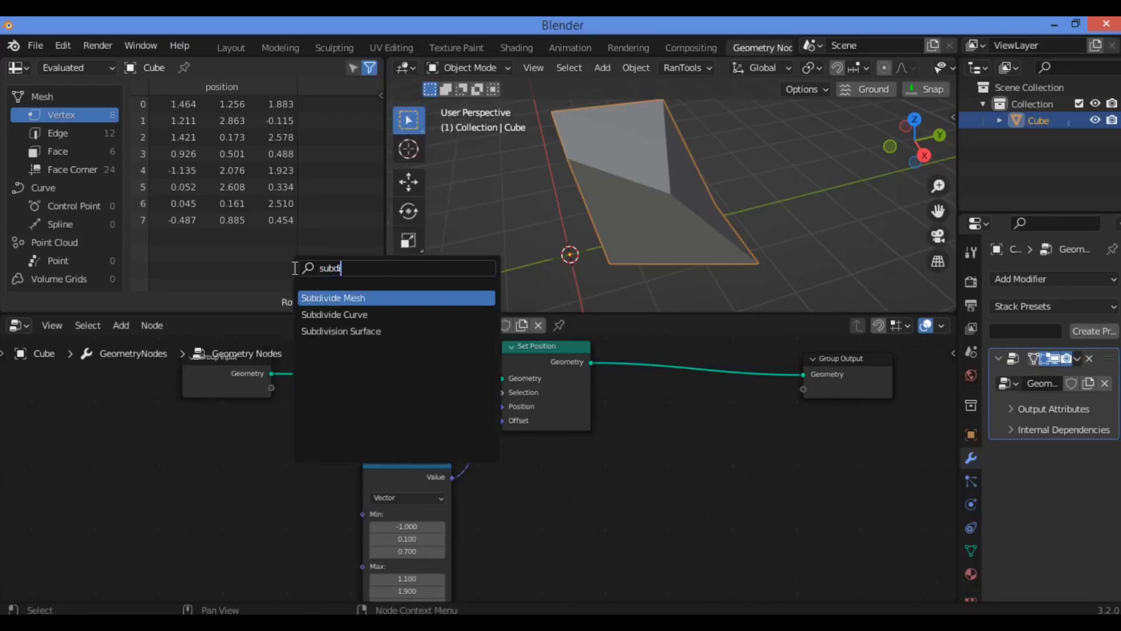
{"action": "key", "text": "Return"}
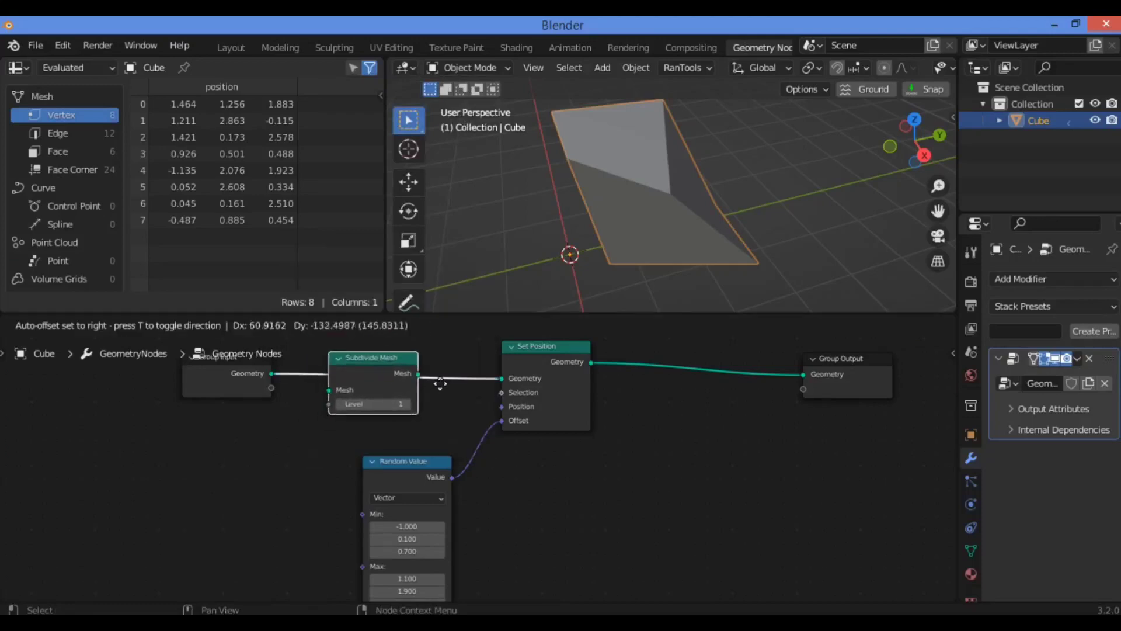
{"action": "left_click", "coordinate": [441, 380]}
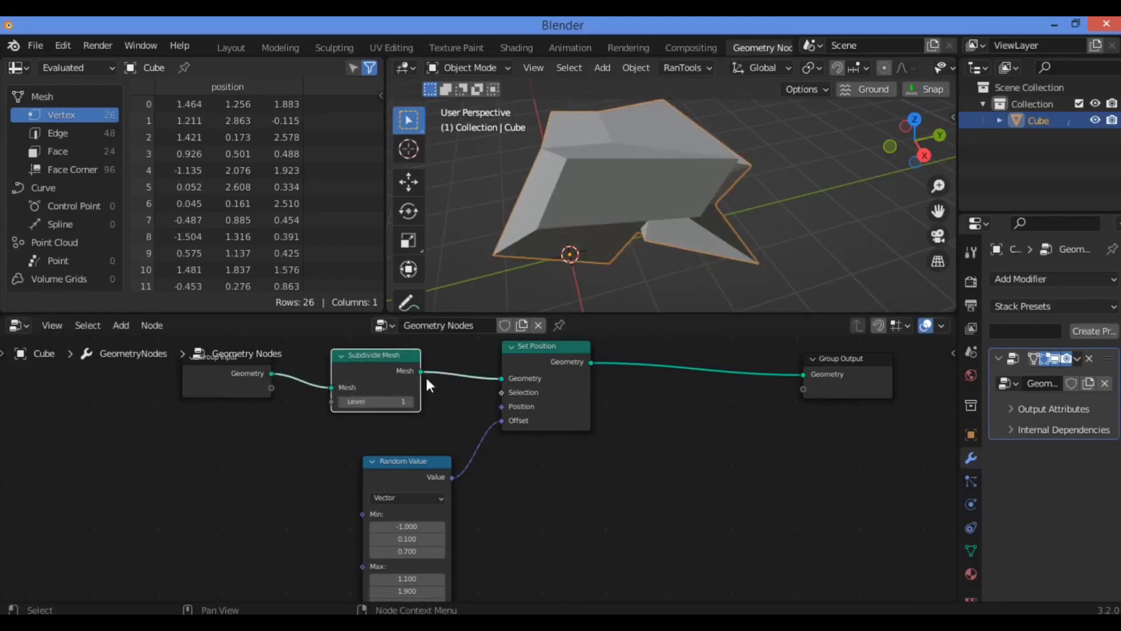
- Delete the Random Value node and move Group Input down-left
{"action": "left_click_drag", "start_coordinate": [915, 143], "coordinate": [829, 158]}
{"action": "left_click_drag", "start_coordinate": [436, 459], "coordinate": [378, 466]}
{"action": "key", "text": "x"}
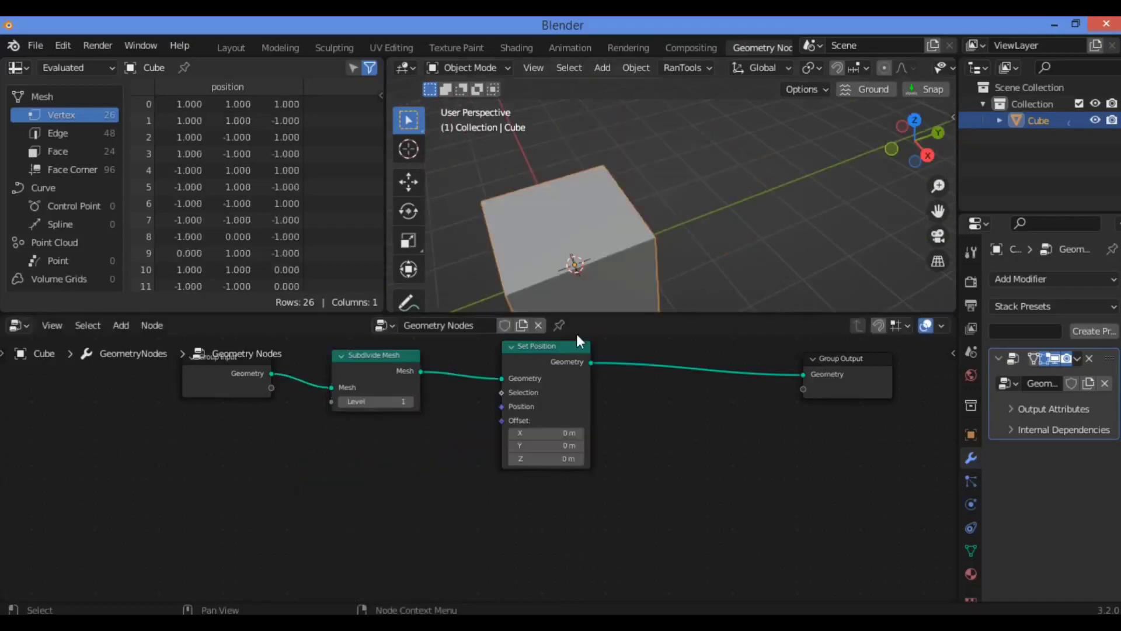
{"action": "left_click_drag", "start_coordinate": [914, 140], "coordinate": [889, 156]}
{"action": "left_click", "coordinate": [357, 358]}
{"action": "left_click_drag", "start_coordinate": [241, 373], "coordinate": [225, 419]}
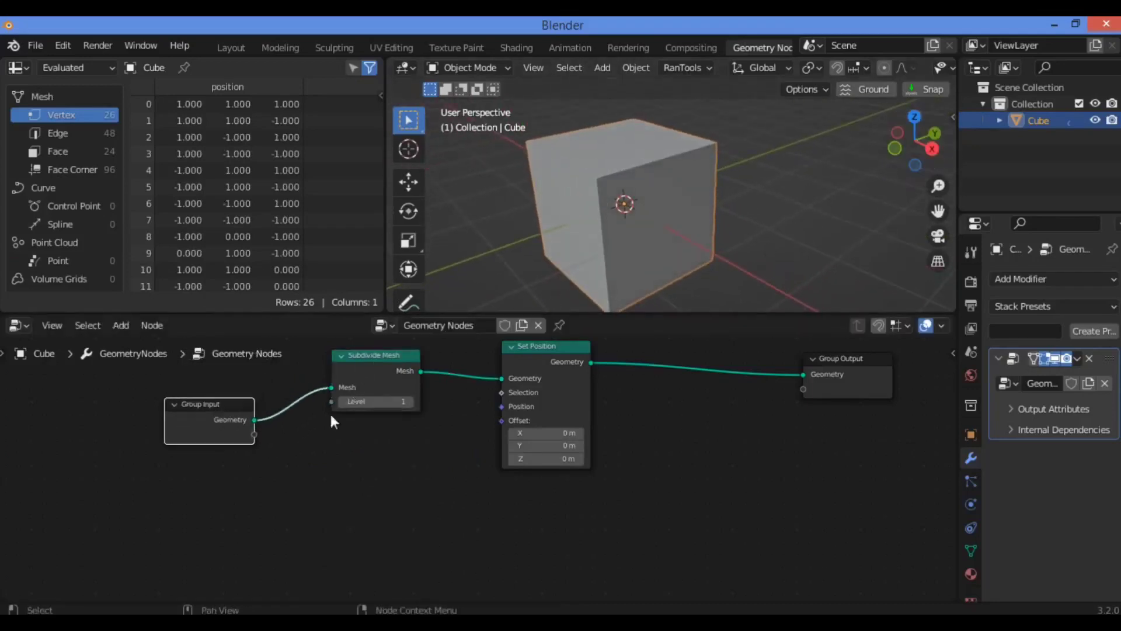
- Try Subdivide Mesh levels 2 and 3, then set the level back to 1
{"action": "left_click", "coordinate": [410, 403]}
{"action": "left_click", "coordinate": [343, 402]}
{"action": "left_click_drag", "start_coordinate": [377, 372], "coordinate": [374, 379]}
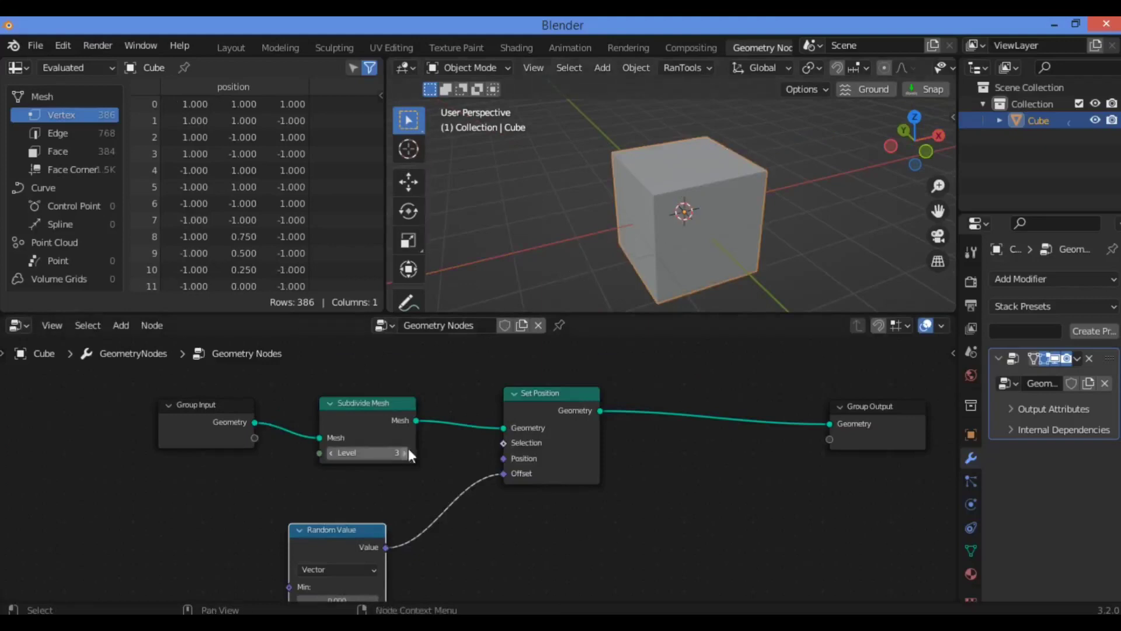
{"action": "left_click", "coordinate": [333, 453]}
{"action": "left_click", "coordinate": [333, 453]}
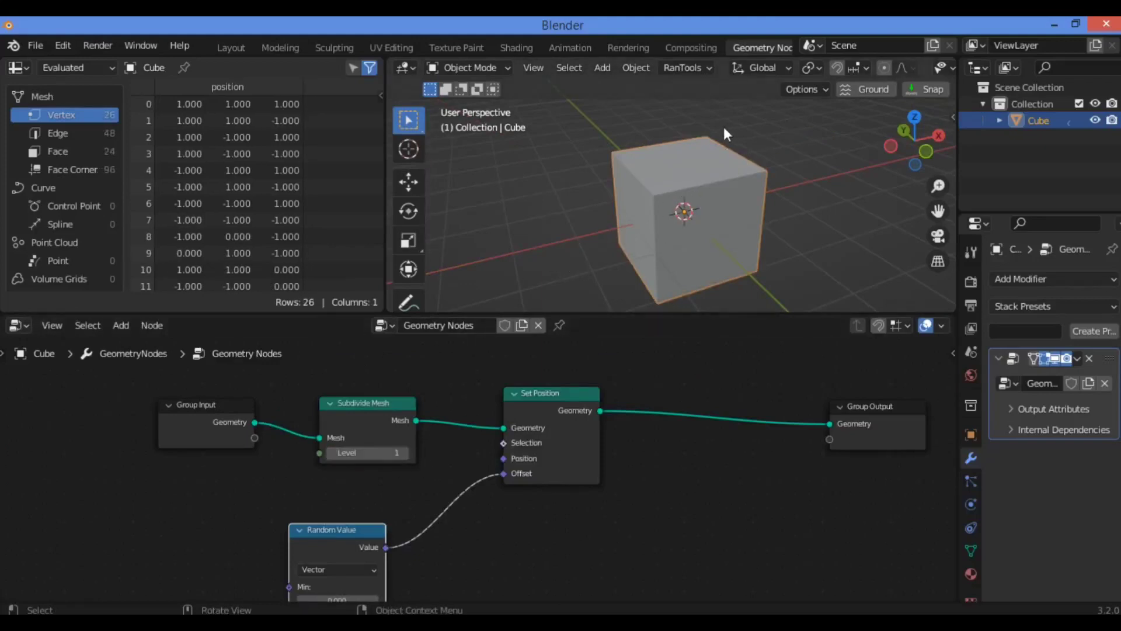
- Show the cube in wireframe and set Subdivide Mesh Level to 3, giving 386 vertices and 384 faces
{"action": "key", "text": "z"}
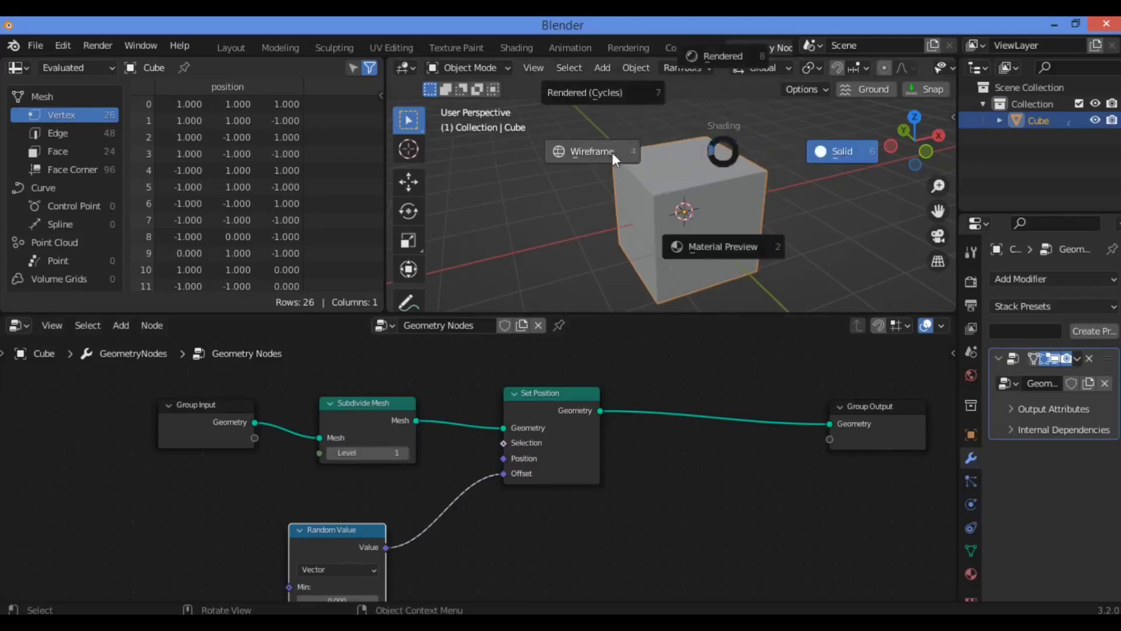
{"action": "left_click", "coordinate": [608, 154]}
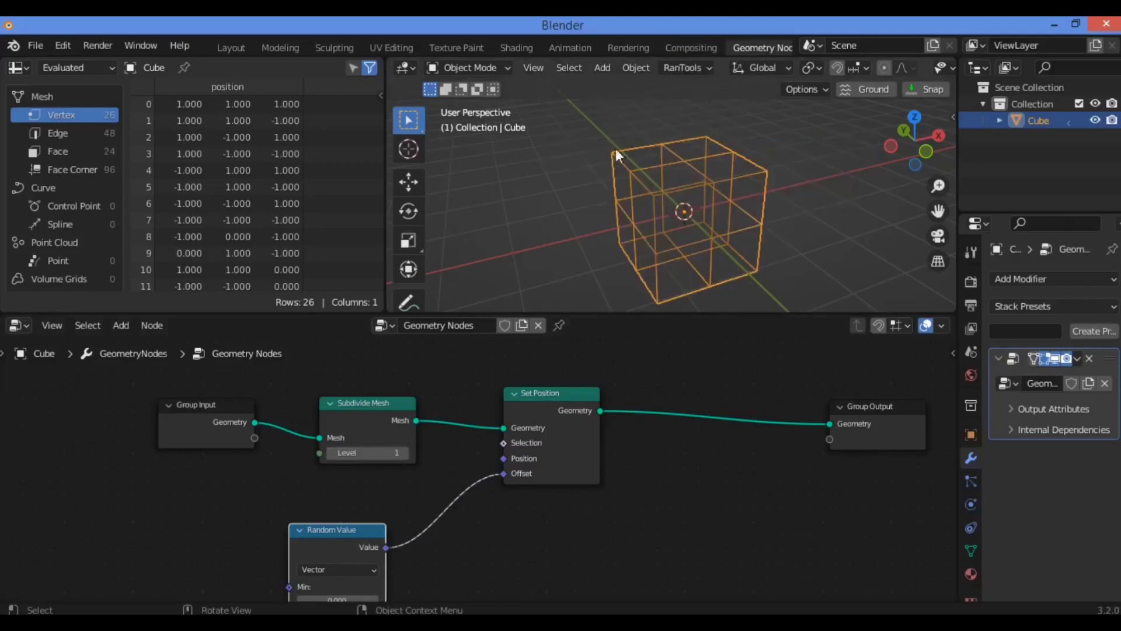
{"action": "left_click", "coordinate": [405, 454]}
{"action": "left_click", "coordinate": [404, 454]}
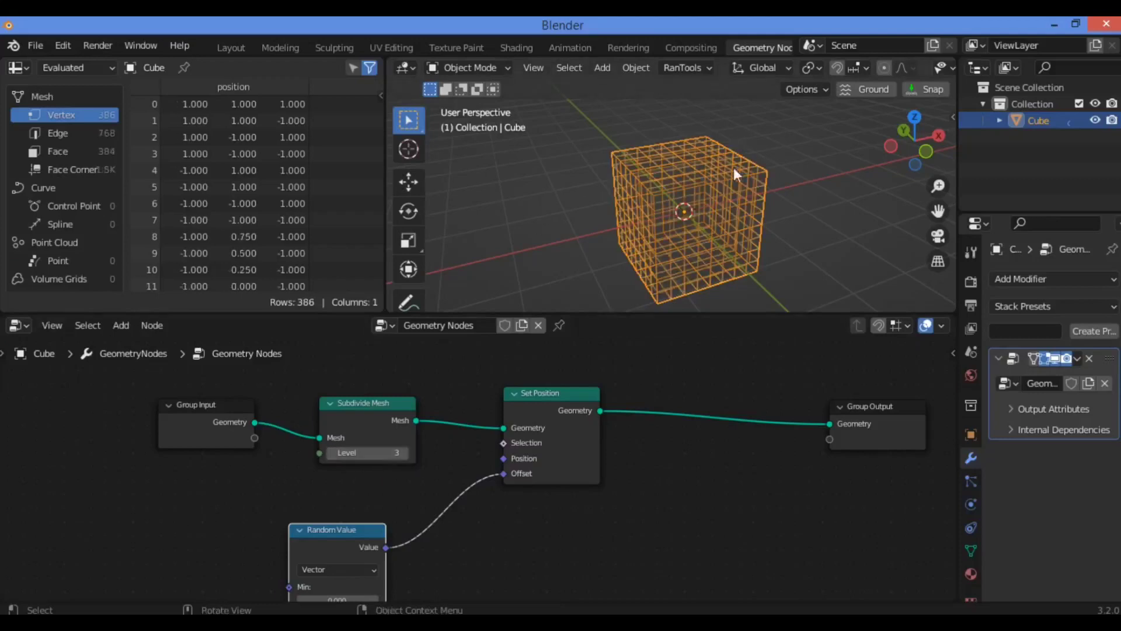
{"action": "left_click_drag", "start_coordinate": [892, 135], "coordinate": [897, 167]}
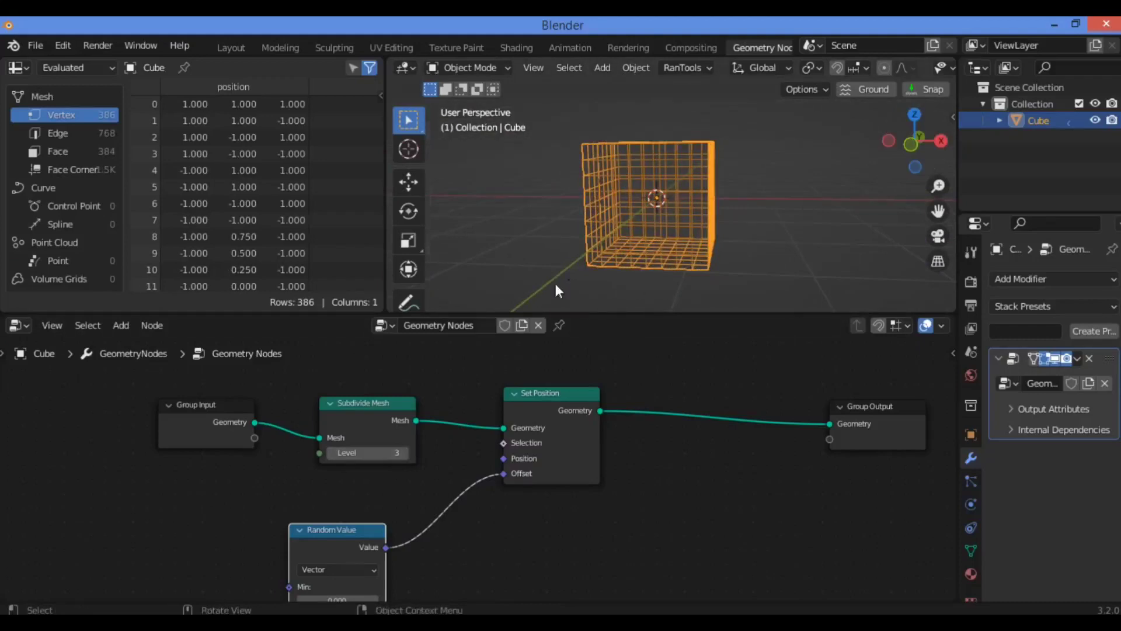
{"action": "mouse_move", "coordinate": [915, 140]}
{"action": "left_mouse_down"}
{"action": "mouse_move", "coordinate": [937, 145]}
{"action": "mouse_move", "coordinate": [911, 142]}
{"action": "left_mouse_up"}
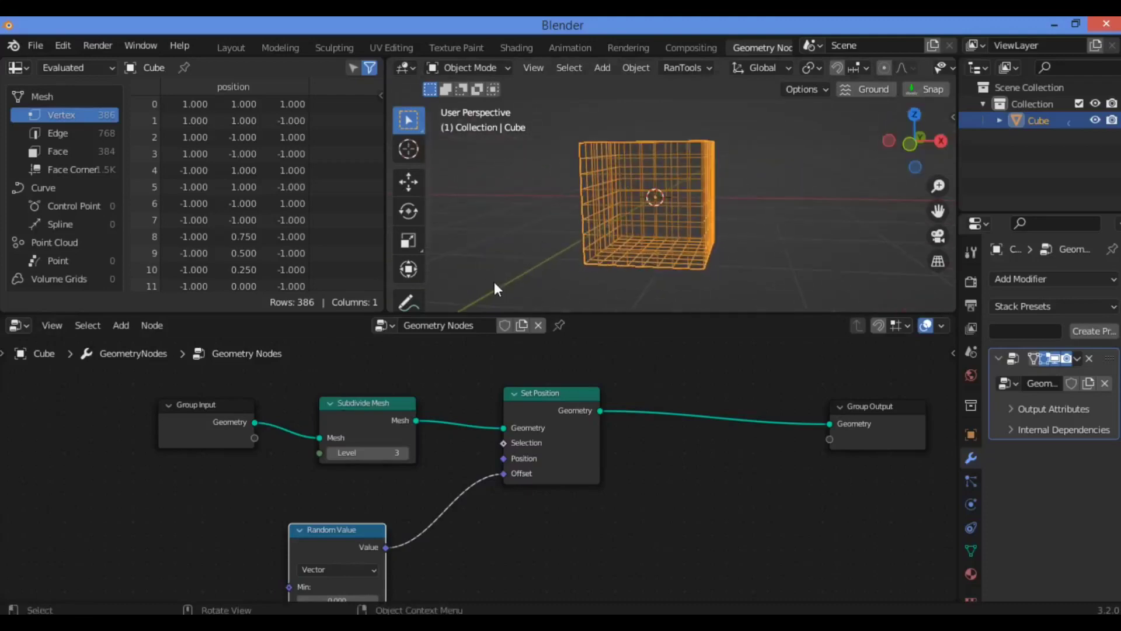